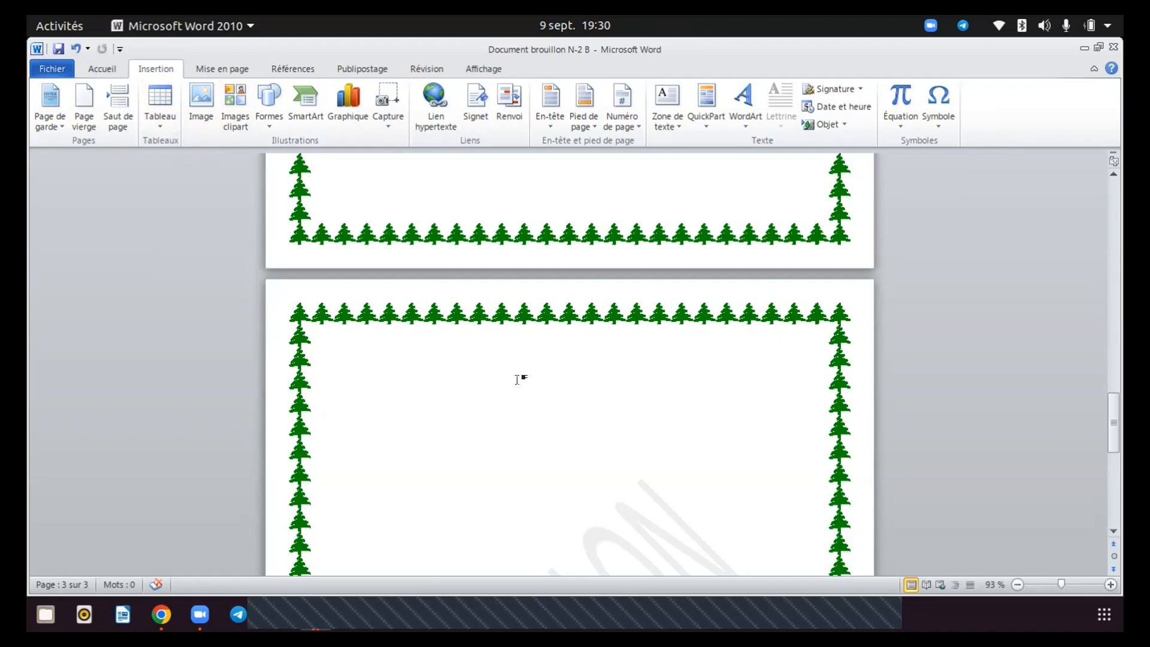
- Place the cursor at the start of the empty third page and bring up the full set of insertable symbols
{"action": "left_click", "coordinate": [472, 569]}
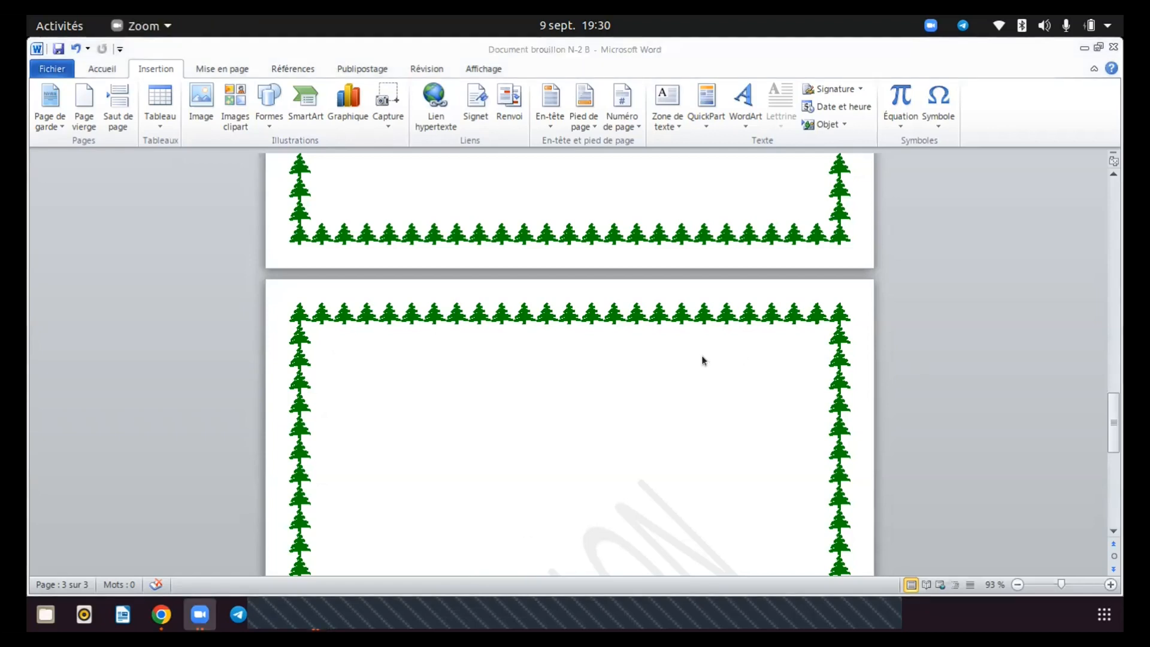
{"action": "left_click", "coordinate": [512, 366]}
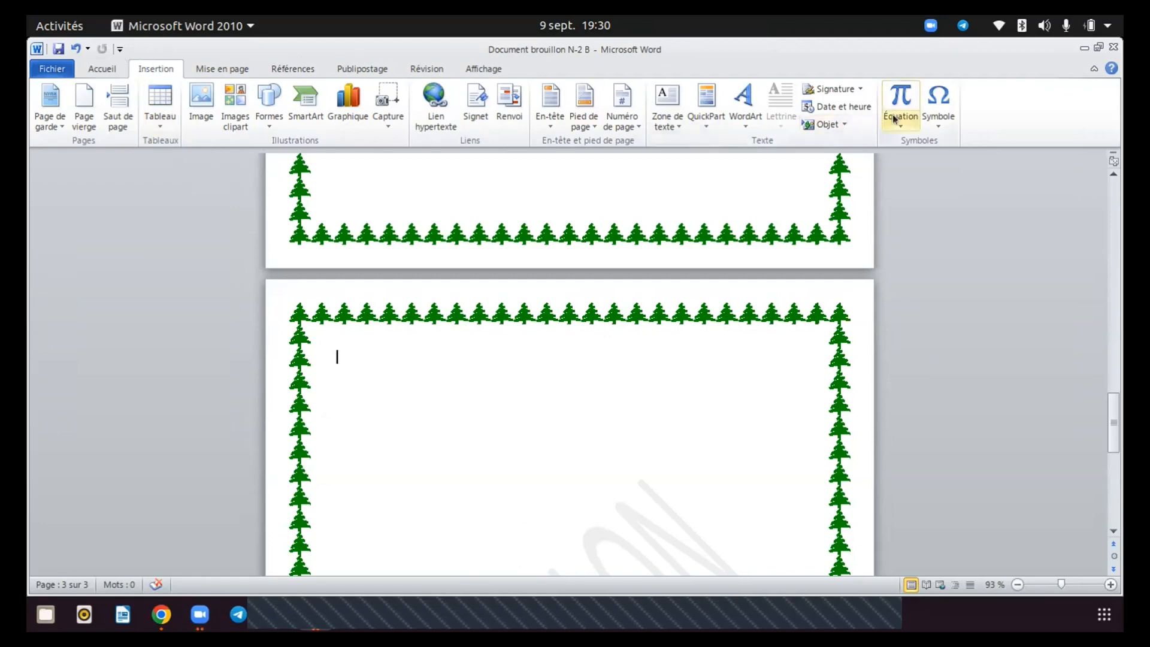
{"action": "left_click", "coordinate": [935, 127]}
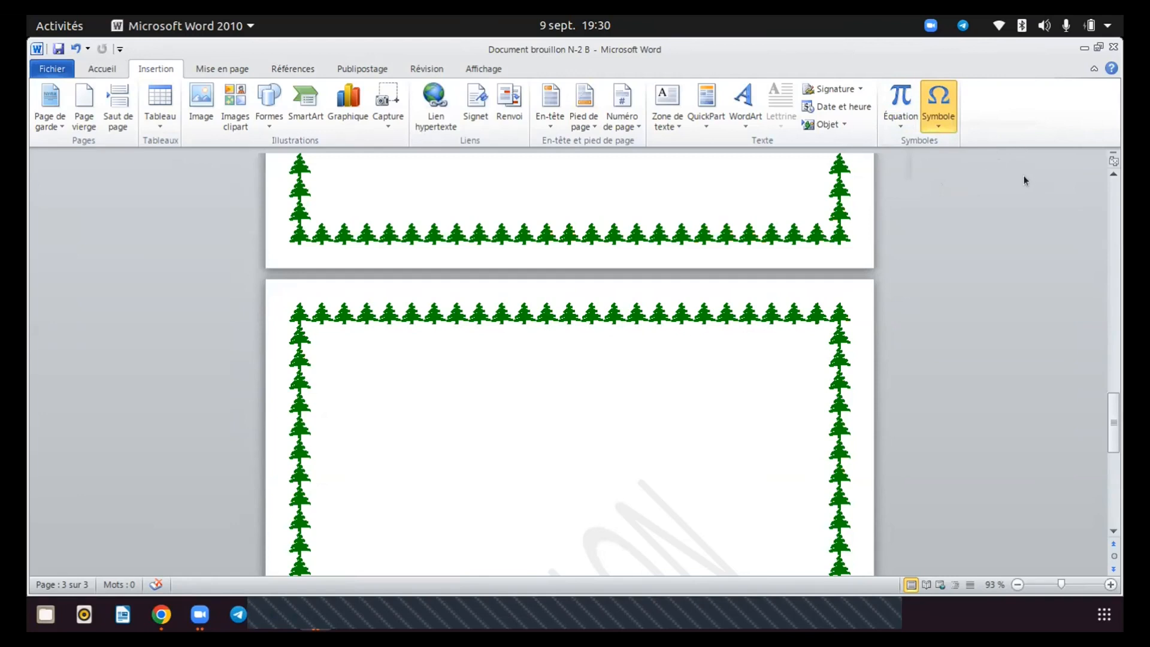
{"action": "left_click", "coordinate": [969, 236]}
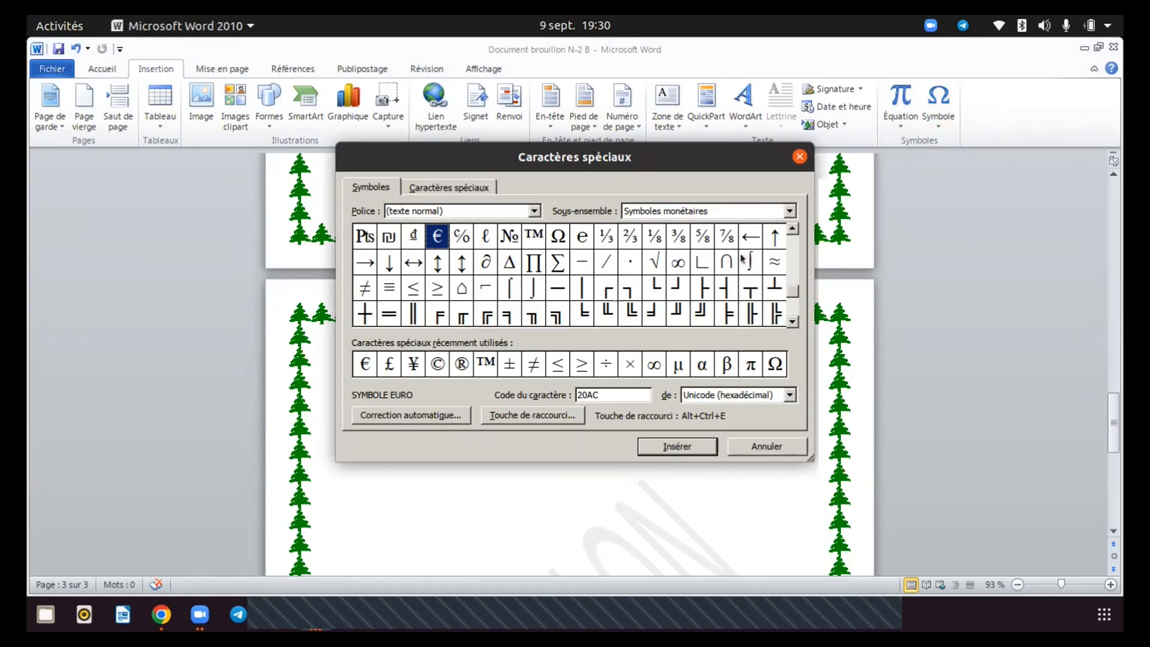
- Examine the characters in the Latin de base subset and the list of special characters with their shortcuts
{"action": "left_click", "coordinate": [791, 309]}
{"action": "left_click_drag", "start_coordinate": [791, 310], "coordinate": [792, 236]}
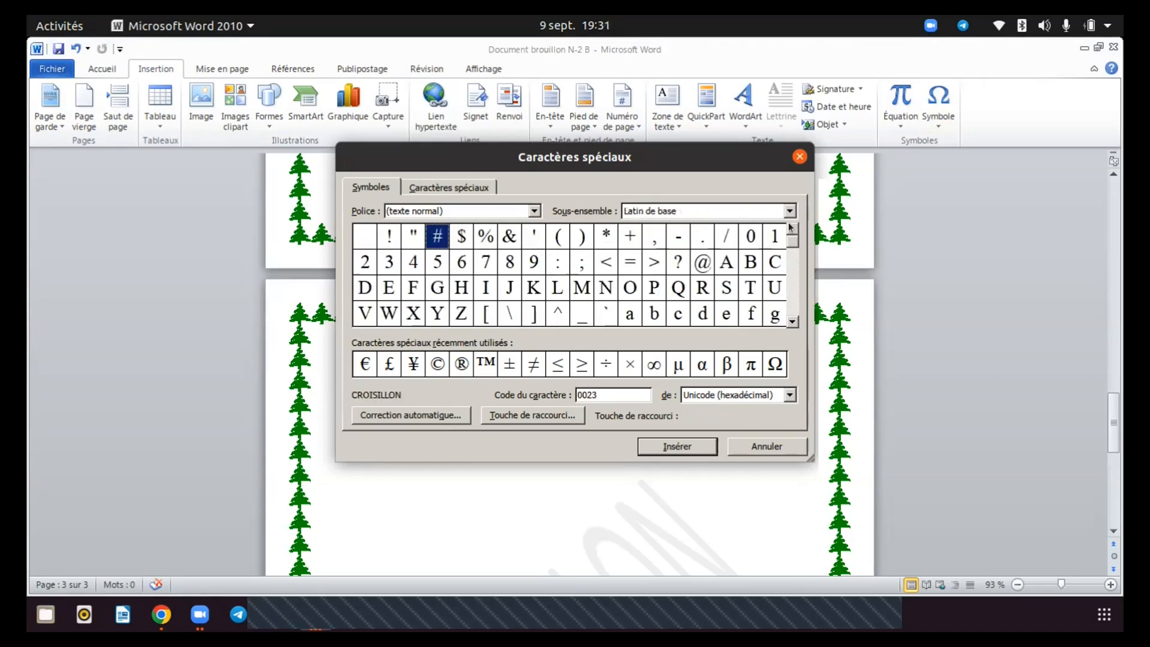
{"action": "left_click", "coordinate": [373, 238]}
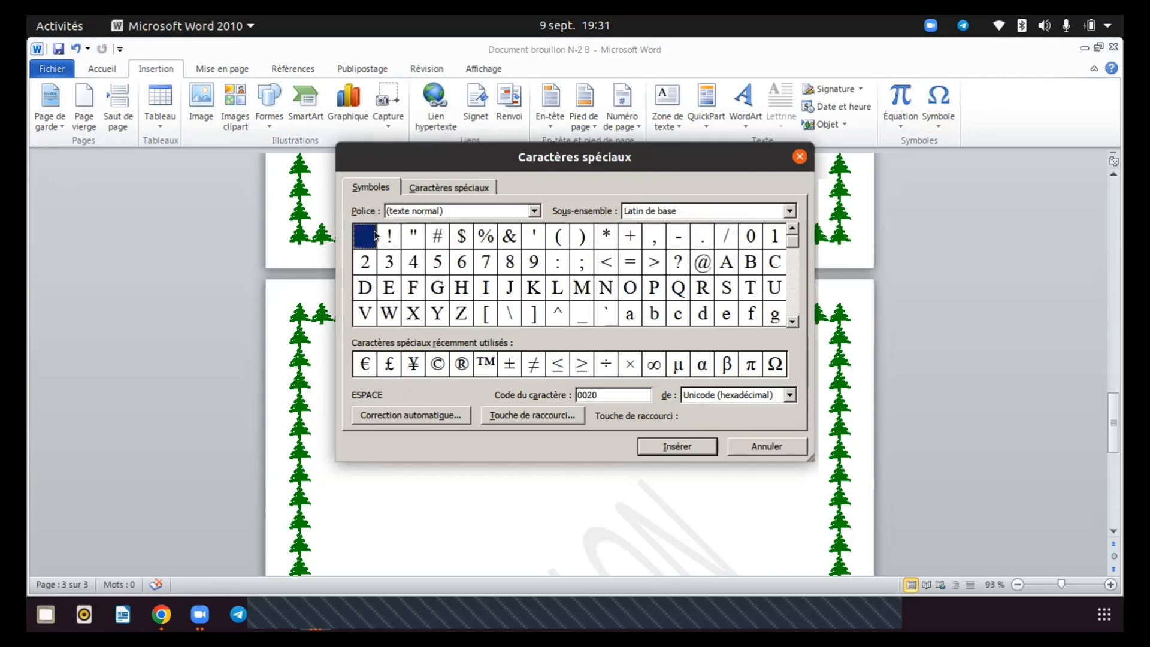
{"action": "left_click", "coordinate": [414, 242]}
{"action": "left_click", "coordinate": [366, 234]}
{"action": "left_click", "coordinate": [390, 236]}
{"action": "left_click", "coordinate": [417, 241]}
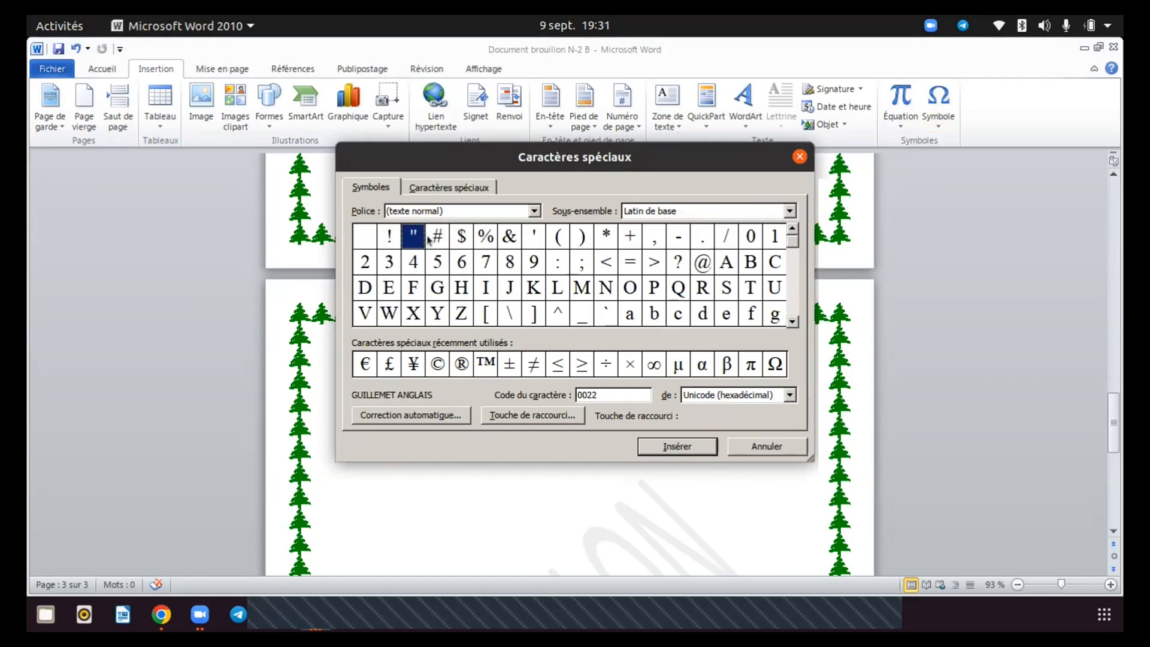
{"action": "left_click", "coordinate": [430, 240]}
{"action": "left_click", "coordinate": [462, 236]}
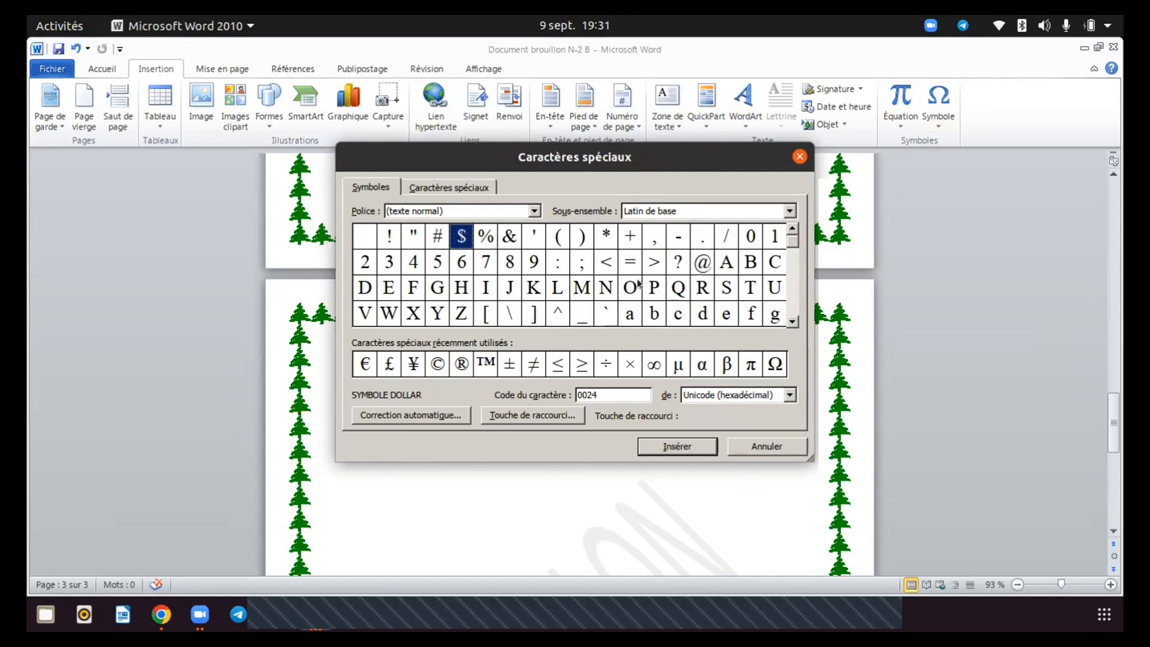
{"action": "left_click", "coordinate": [791, 321]}
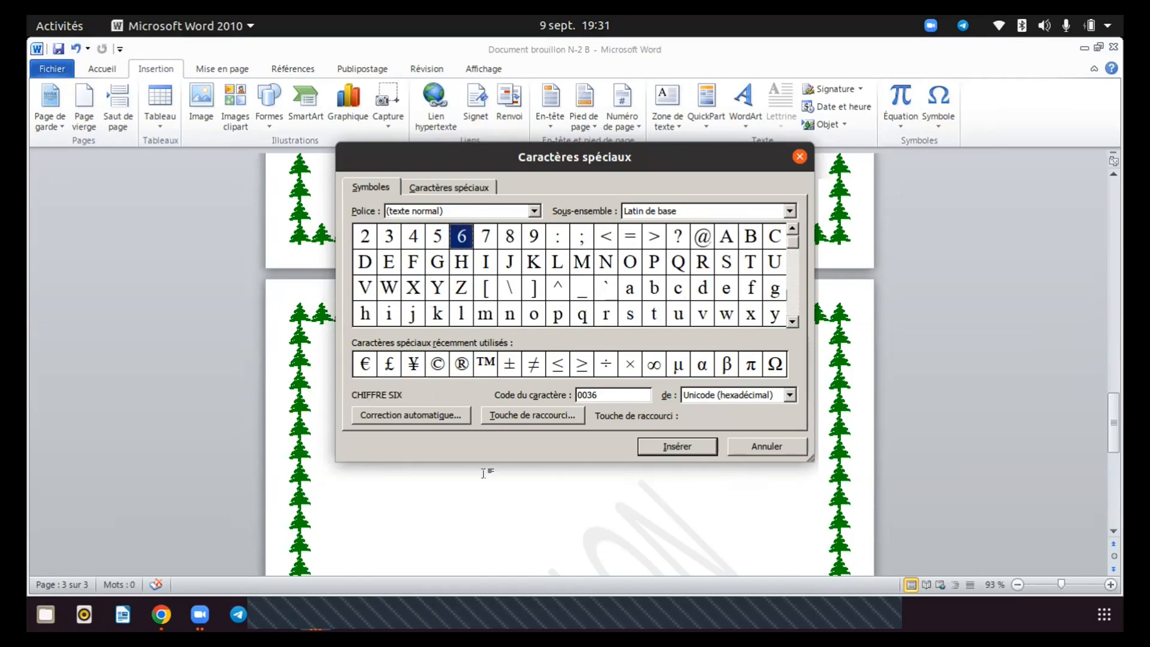
{"action": "left_click", "coordinate": [792, 322]}
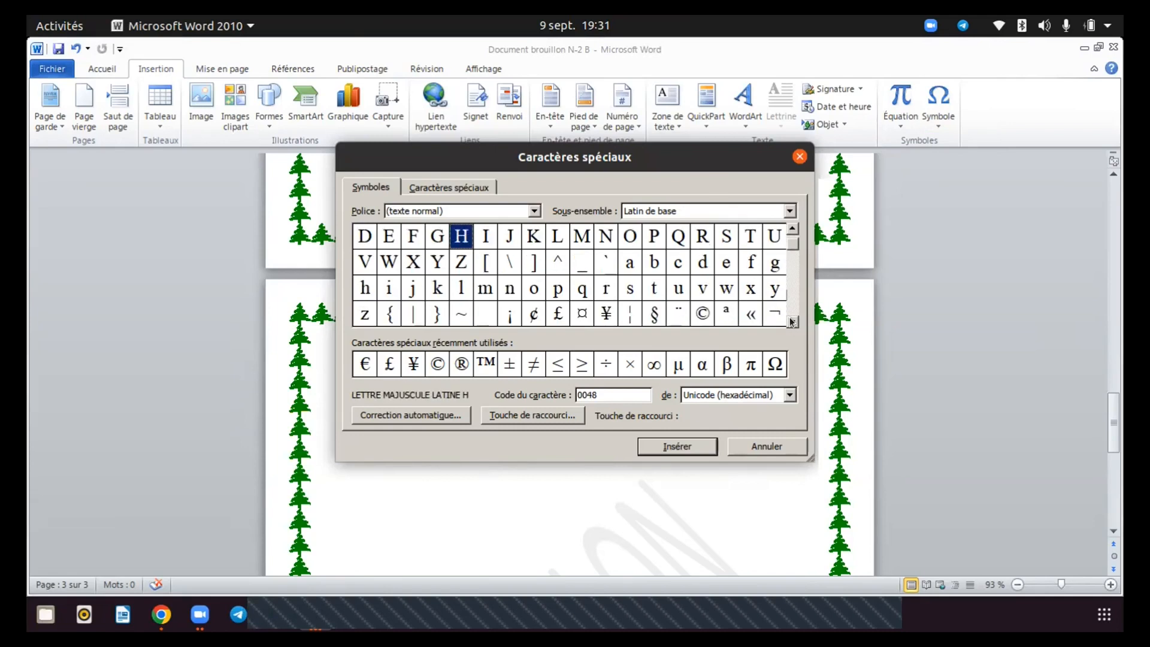
{"action": "left_click", "coordinate": [792, 322]}
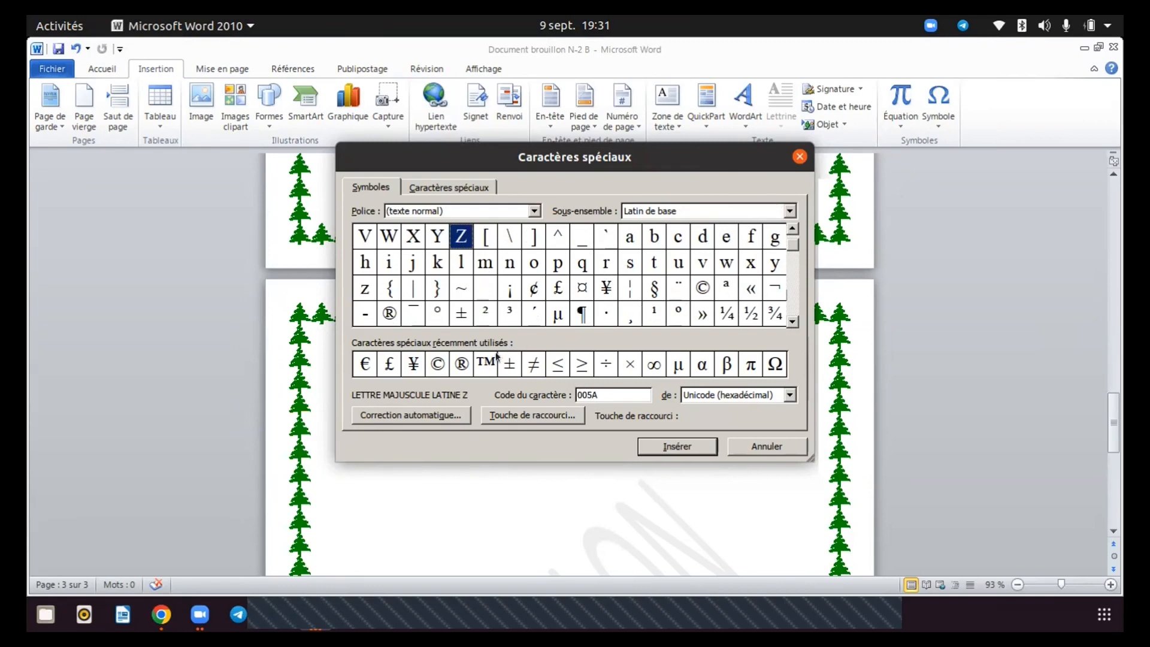
{"action": "left_click", "coordinate": [792, 230]}
{"action": "left_click", "coordinate": [792, 229]}
{"action": "left_click", "coordinate": [792, 229]}
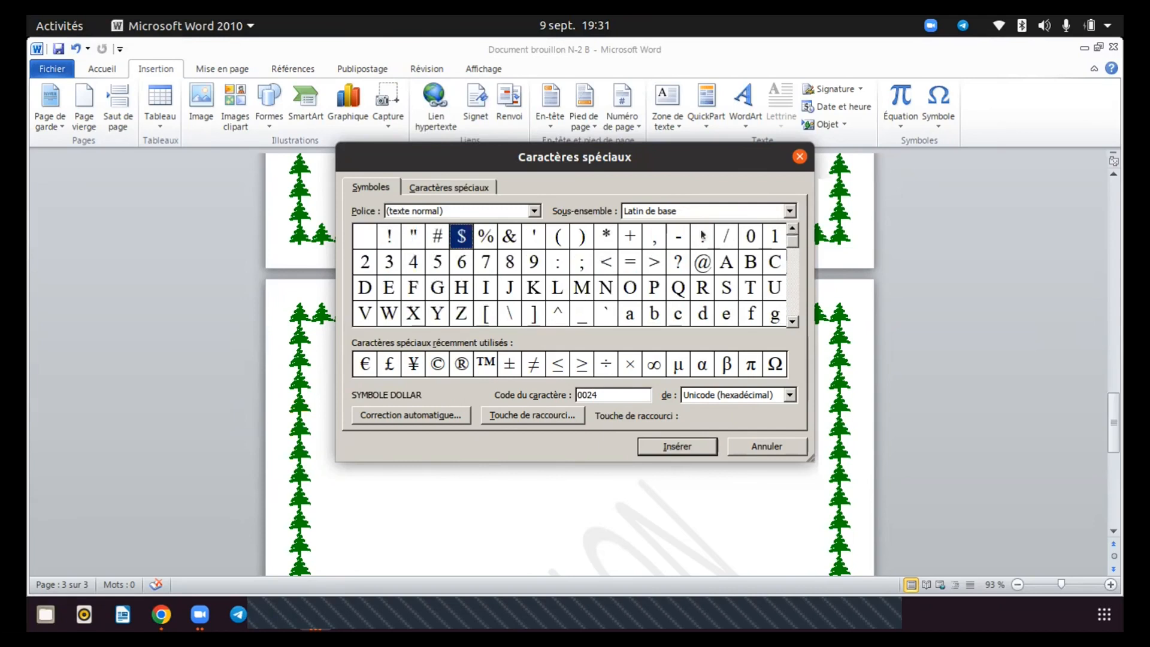
{"action": "left_click", "coordinate": [456, 190]}
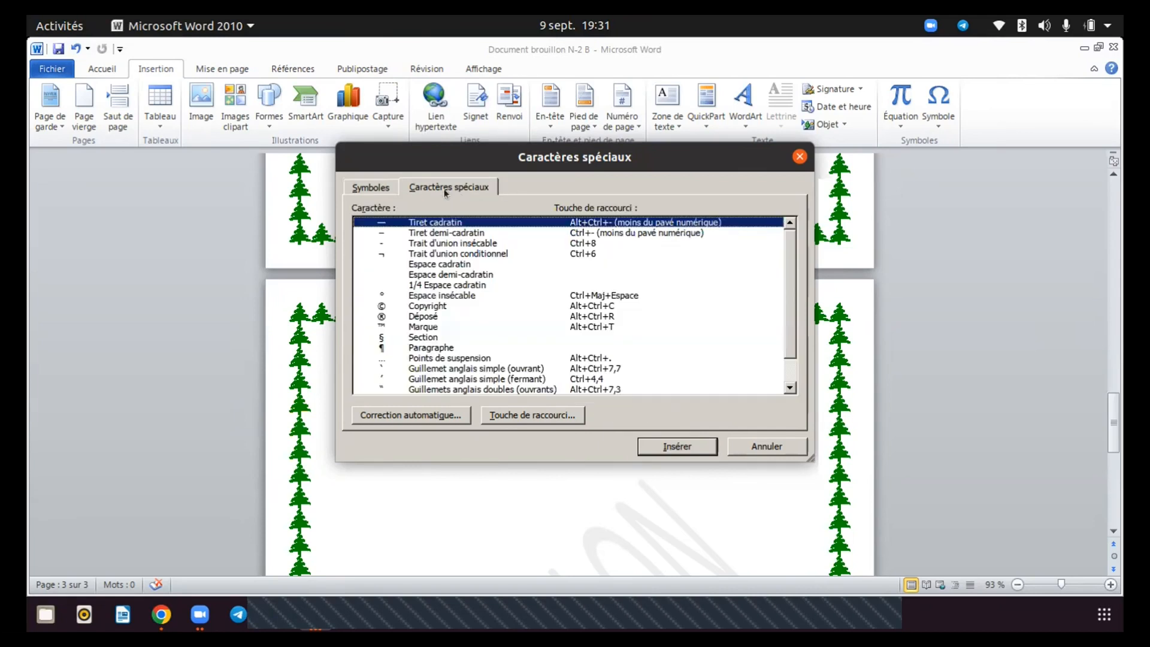
{"action": "left_click", "coordinate": [378, 189]}
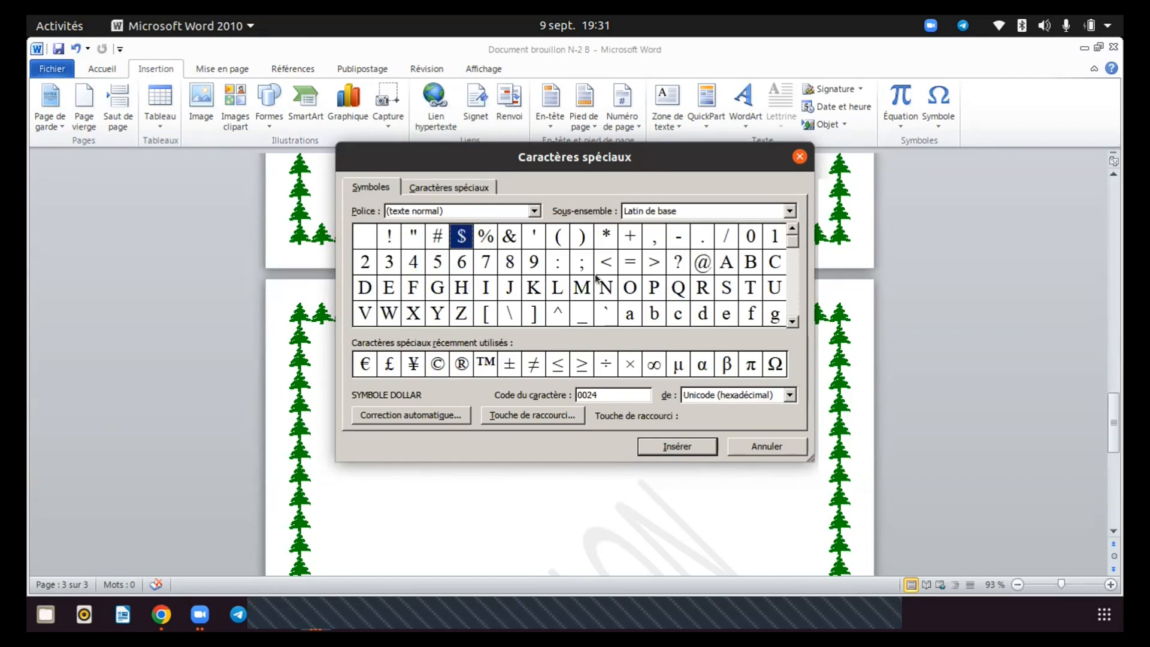
- Insert the @ symbol from the Latin de base subset on the third page, and delete it
{"action": "left_click", "coordinate": [703, 262]}
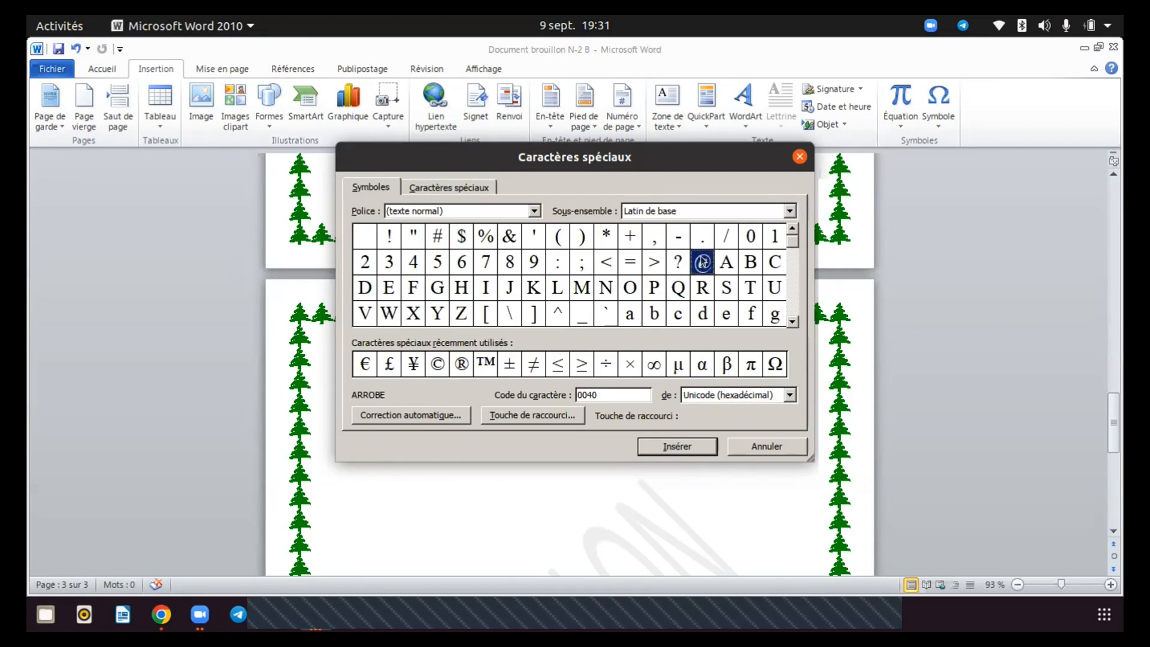
{"action": "left_click", "coordinate": [677, 446]}
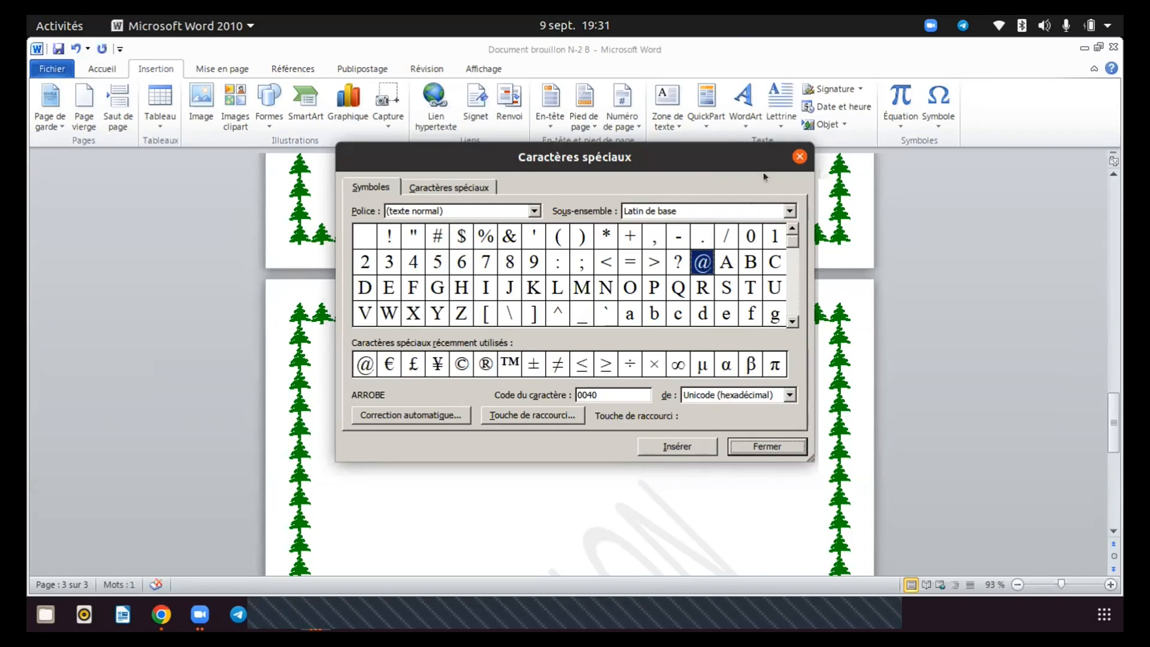
{"action": "left_click", "coordinate": [799, 156]}
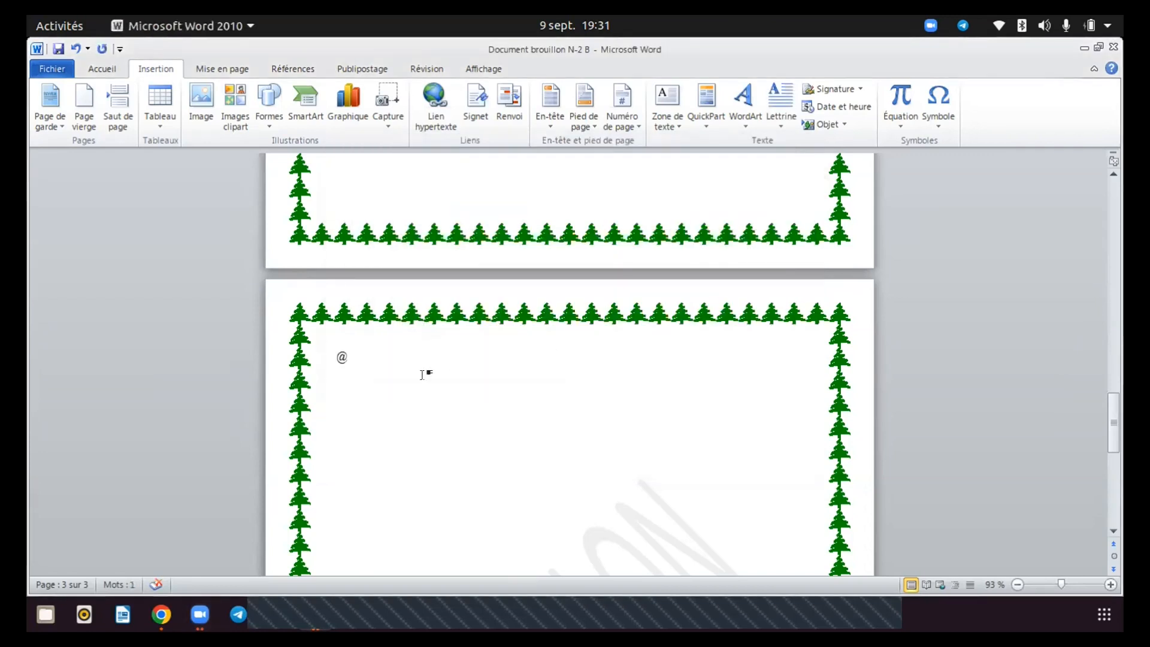
{"action": "key", "text": "BackSpace"}
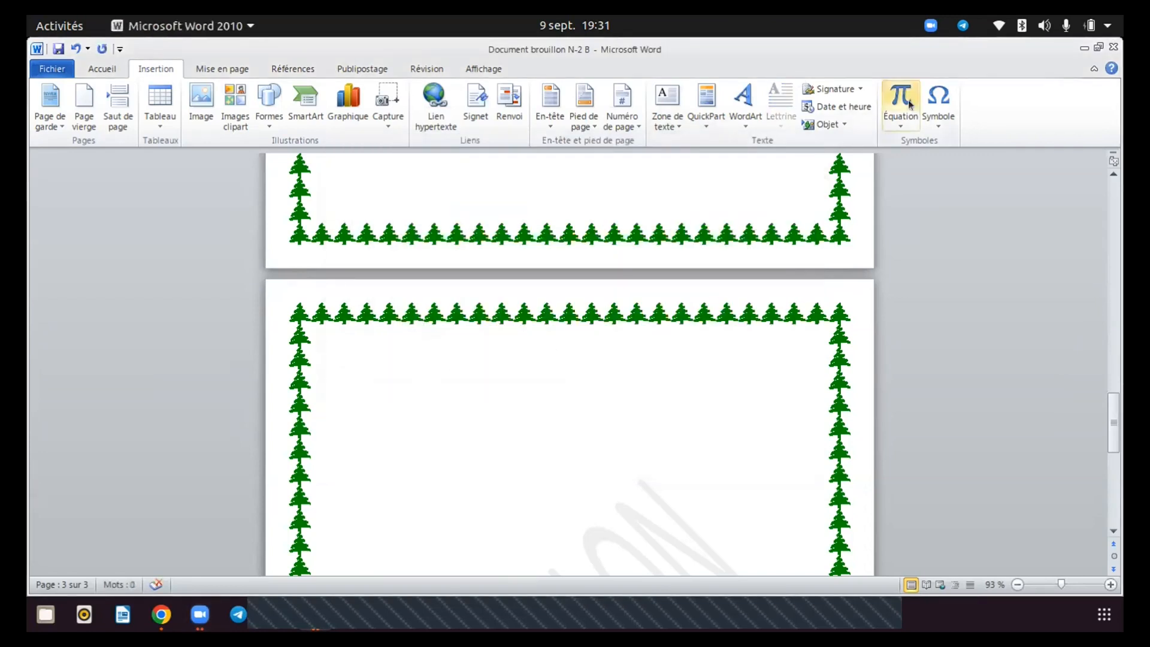
- Insert the @ symbol on the third page from the recently used symbols
{"action": "left_click", "coordinate": [933, 126]}
{"action": "left_click", "coordinate": [933, 150]}
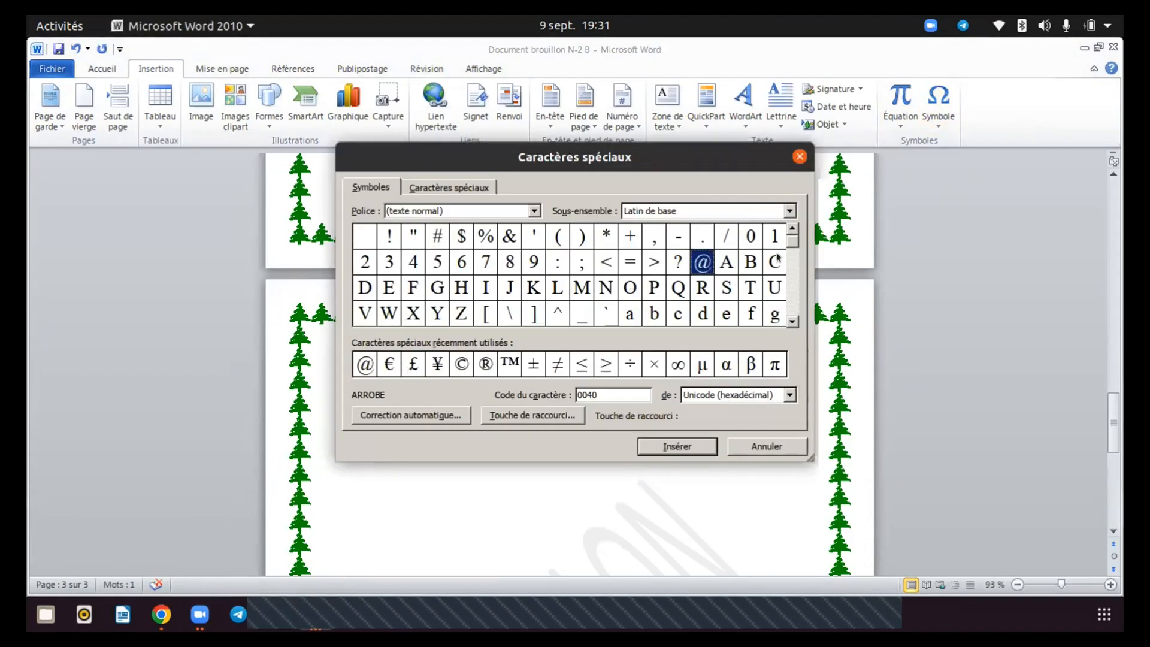
- Insert the lowercase Greek letter π from the Grec et copte subset directly after the @ symbol
{"action": "left_click", "coordinate": [792, 322]}
{"action": "left_click", "coordinate": [791, 323]}
{"action": "left_click", "coordinate": [791, 322]}
{"action": "left_click", "coordinate": [791, 322]}
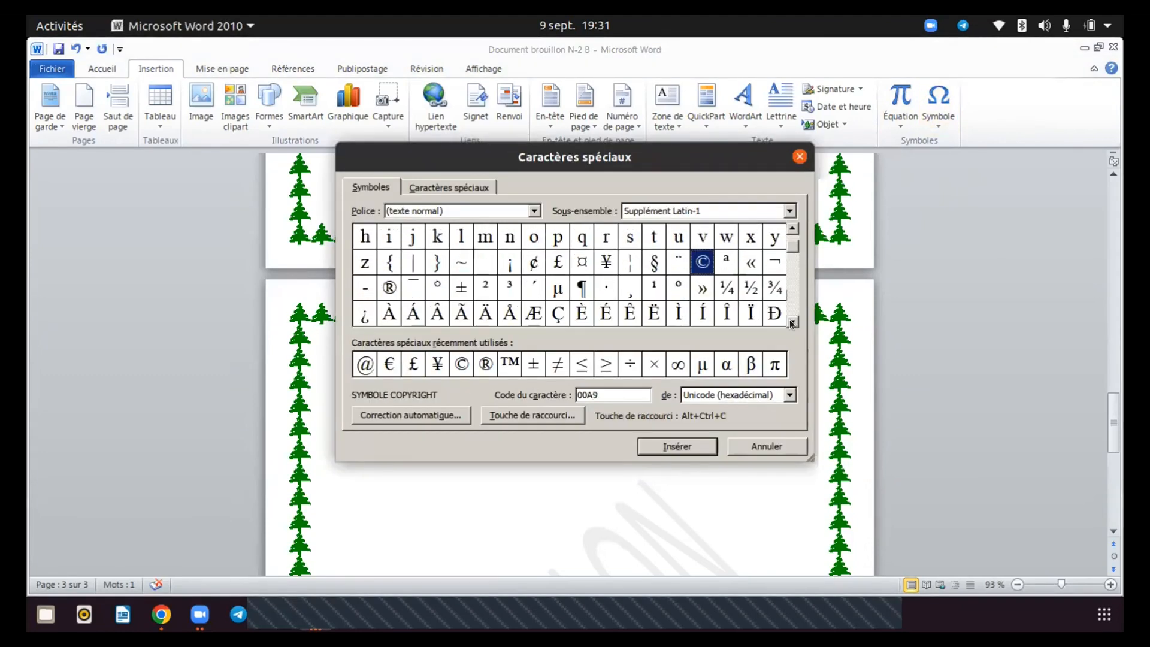
{"action": "left_click", "coordinate": [792, 322]}
{"action": "left_click", "coordinate": [791, 322]}
{"action": "left_click", "coordinate": [792, 323]}
{"action": "left_click", "coordinate": [792, 322]}
{"action": "left_click", "coordinate": [792, 322]}
{"action": "left_click", "coordinate": [792, 322]}
{"action": "left_click", "coordinate": [792, 322]}
{"action": "left_click", "coordinate": [792, 322]}
{"action": "left_click", "coordinate": [792, 322]}
{"action": "left_click", "coordinate": [791, 322]}
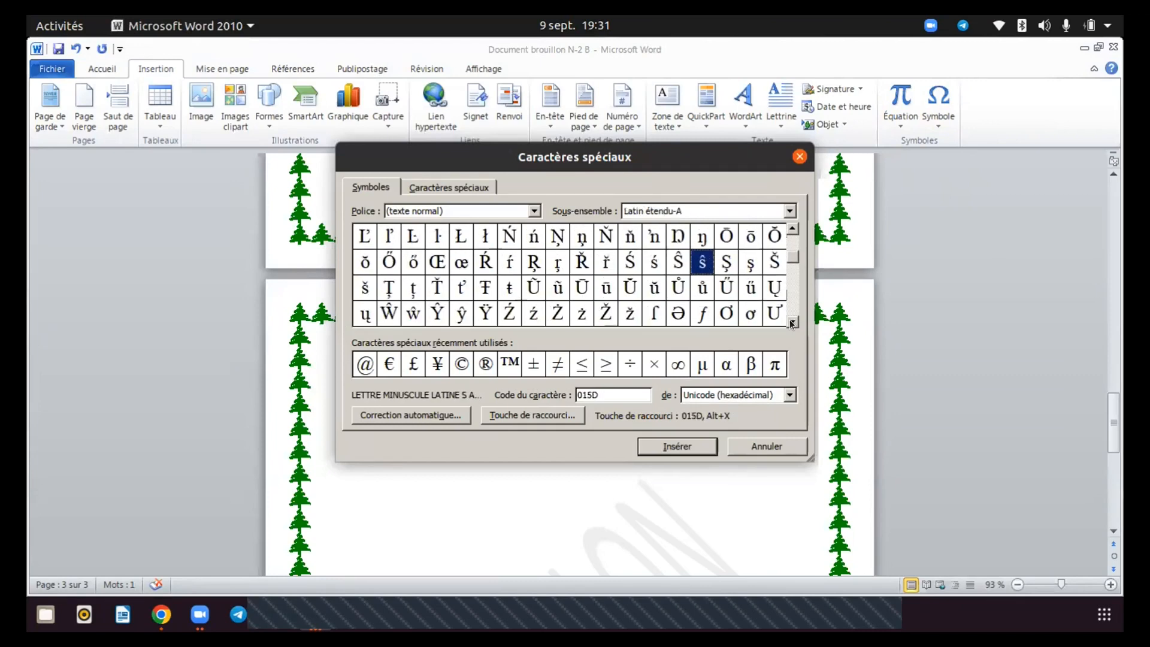
{"action": "left_click", "coordinate": [792, 322]}
{"action": "left_click", "coordinate": [792, 322]}
{"action": "left_click", "coordinate": [792, 323]}
{"action": "left_click", "coordinate": [791, 323]}
{"action": "left_click", "coordinate": [792, 322]}
{"action": "left_click", "coordinate": [792, 323]}
{"action": "left_click", "coordinate": [792, 322]}
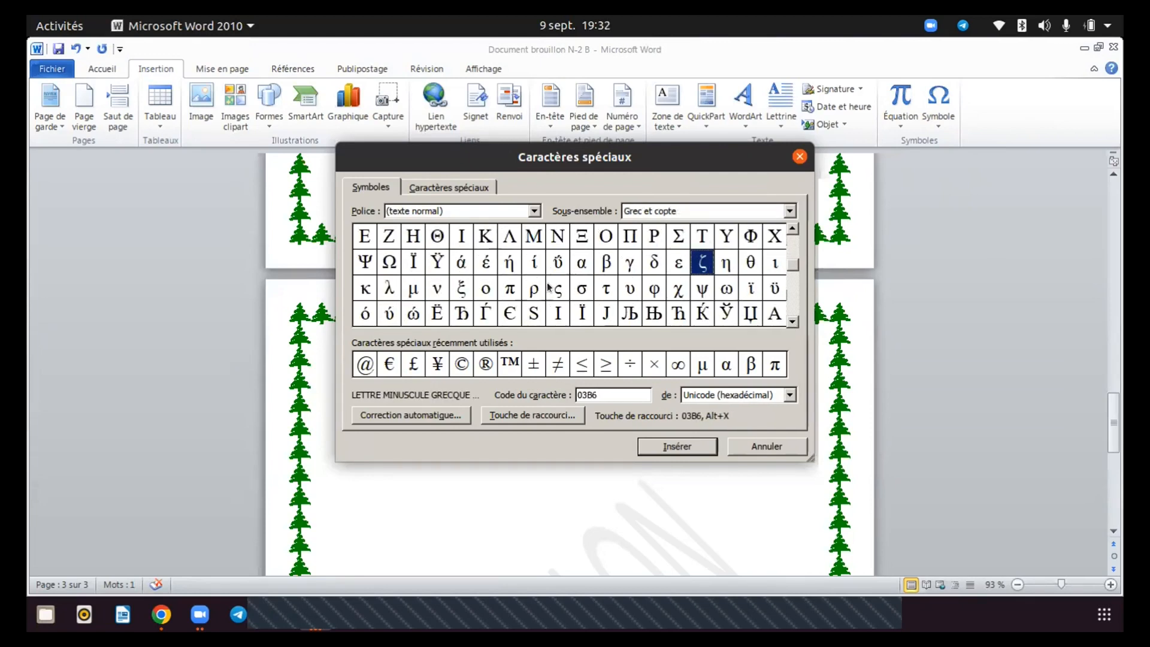
{"action": "left_click", "coordinate": [510, 289]}
{"action": "left_click", "coordinate": [664, 449]}
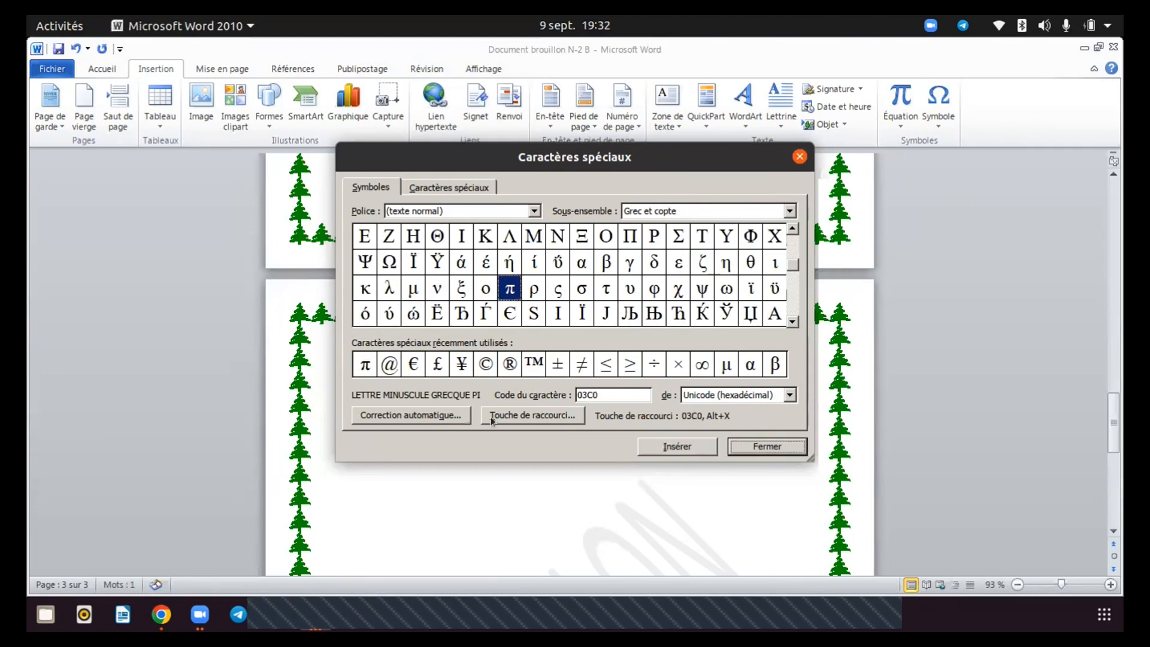
{"action": "left_click", "coordinate": [798, 157]}
{"action": "key", "text": "BackSpace"}
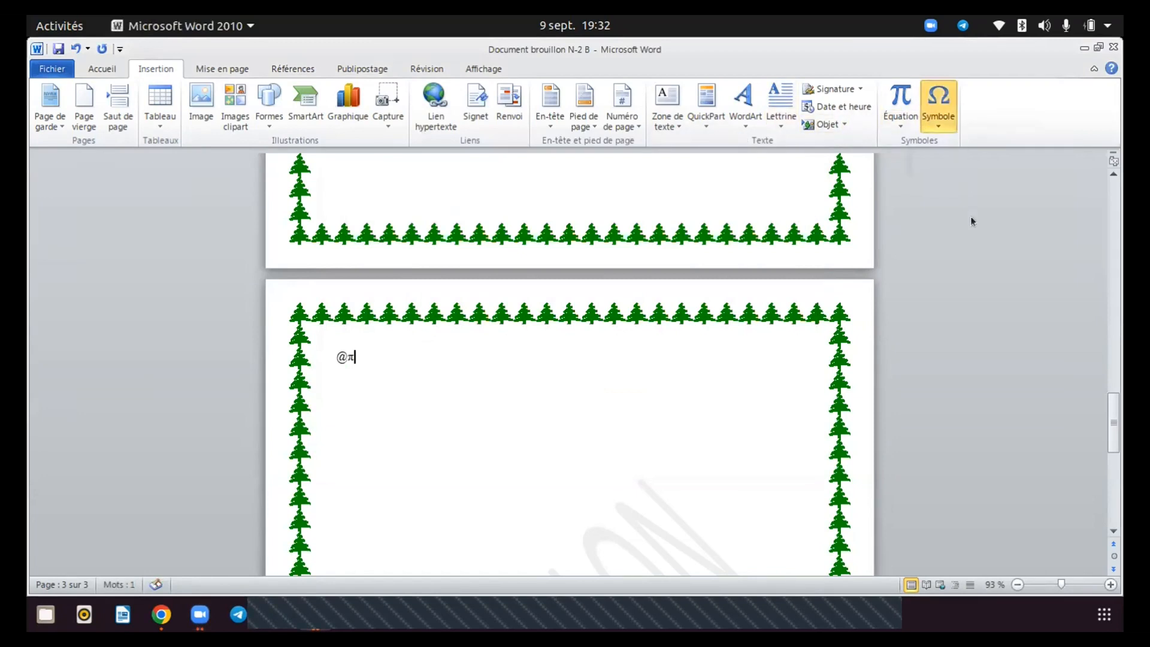
- Insert the copyright symbol © from the recently used special characters after the π
{"action": "left_click", "coordinate": [969, 232]}
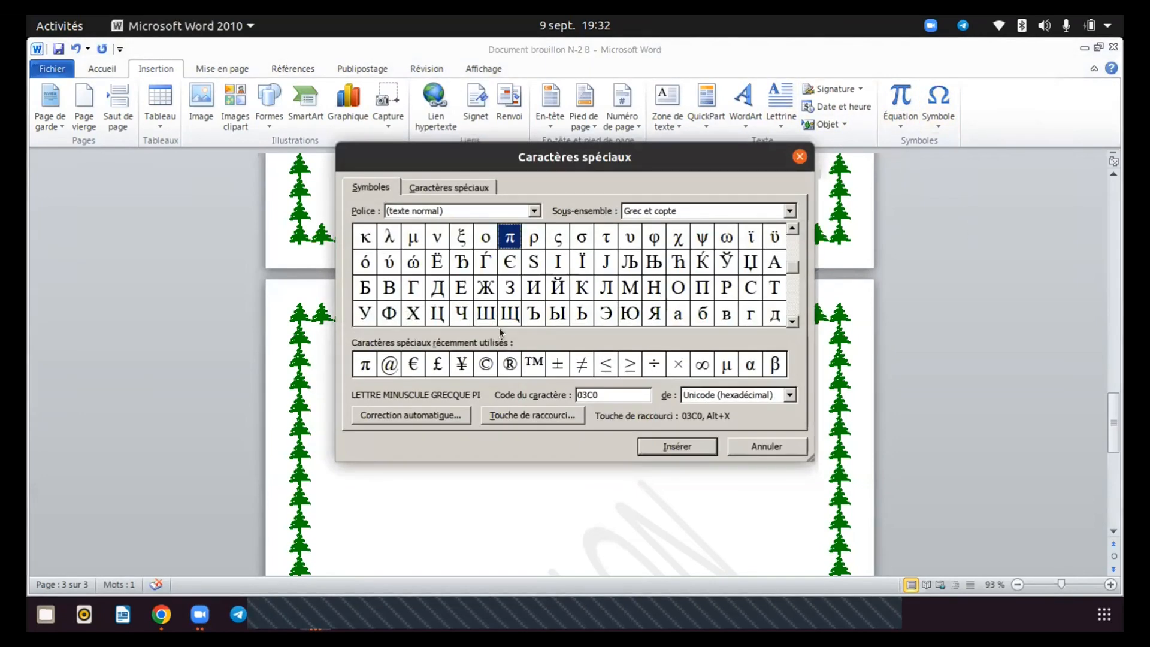
{"action": "left_click", "coordinate": [485, 364]}
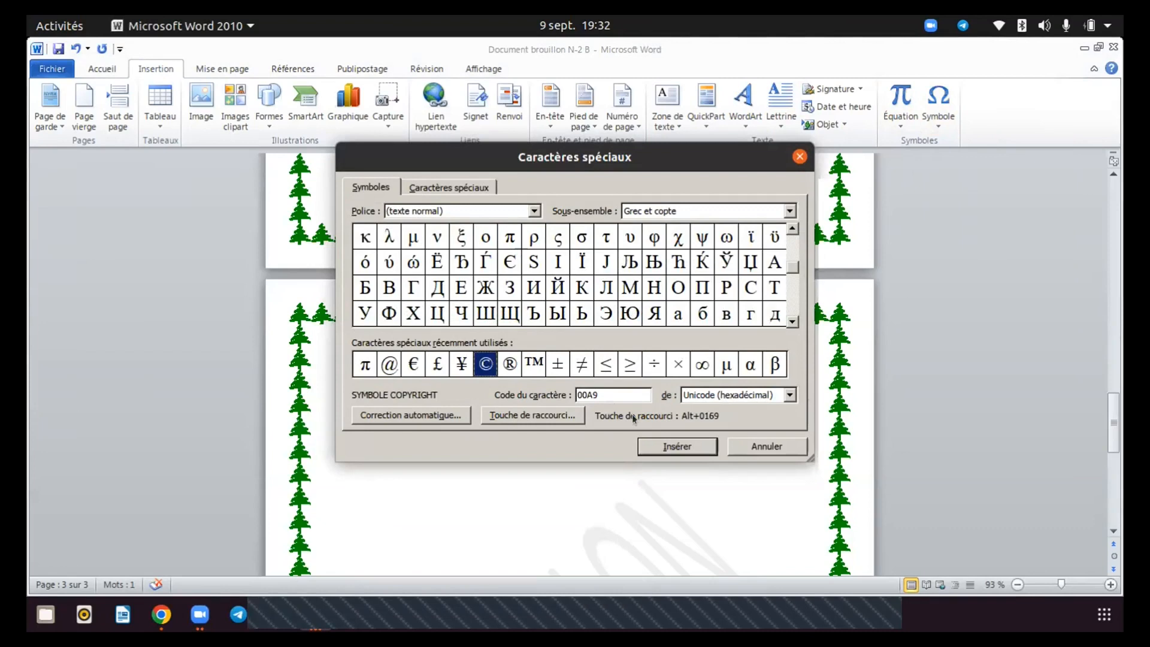
{"action": "left_click", "coordinate": [665, 445]}
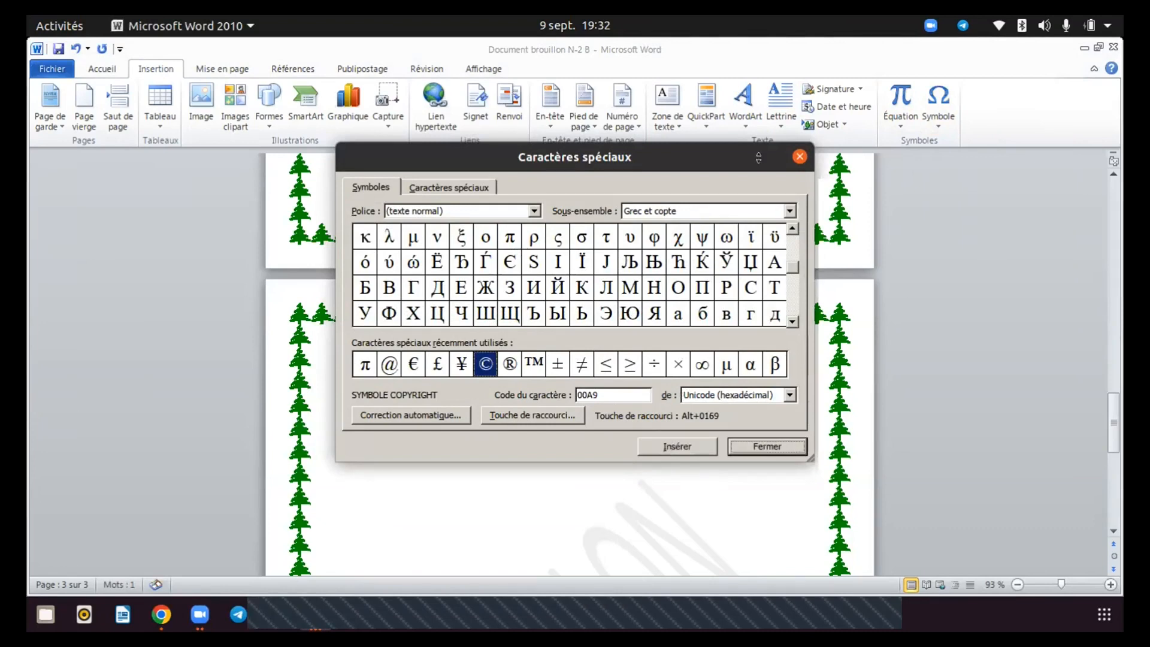
{"action": "left_click", "coordinate": [796, 158]}
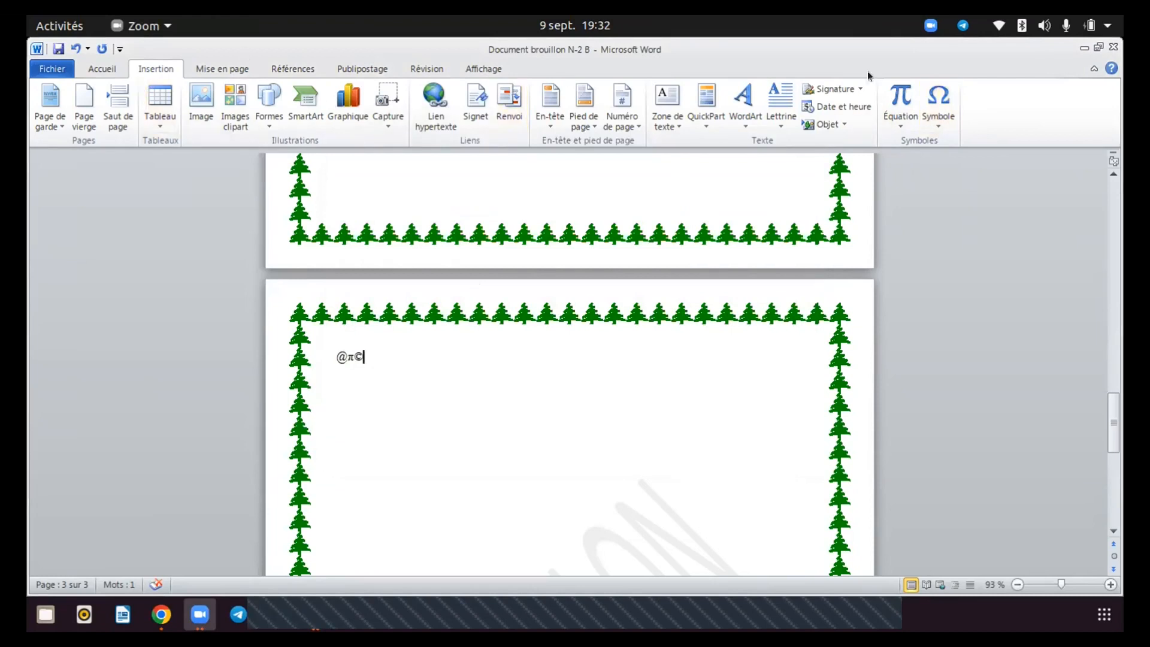
- Browse further symbol subsets, including general punctuation, mathematical operators, Filets and Arabic presentation forms, without inserting anything
{"action": "left_click", "coordinate": [943, 116]}
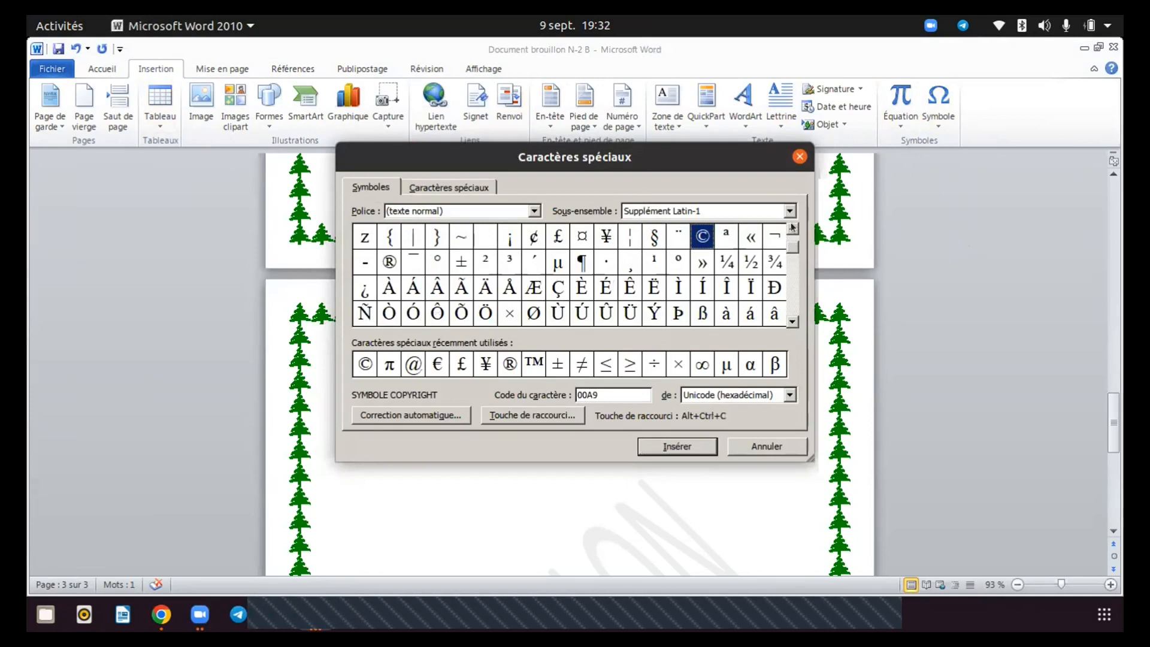
{"action": "left_click", "coordinate": [792, 295]}
{"action": "left_click", "coordinate": [792, 296]}
{"action": "left_click", "coordinate": [791, 295]}
{"action": "left_click", "coordinate": [792, 230]}
{"action": "left_click", "coordinate": [792, 230]}
{"action": "left_click", "coordinate": [792, 230]}
{"action": "left_click_drag", "start_coordinate": [794, 324], "coordinate": [791, 323]}
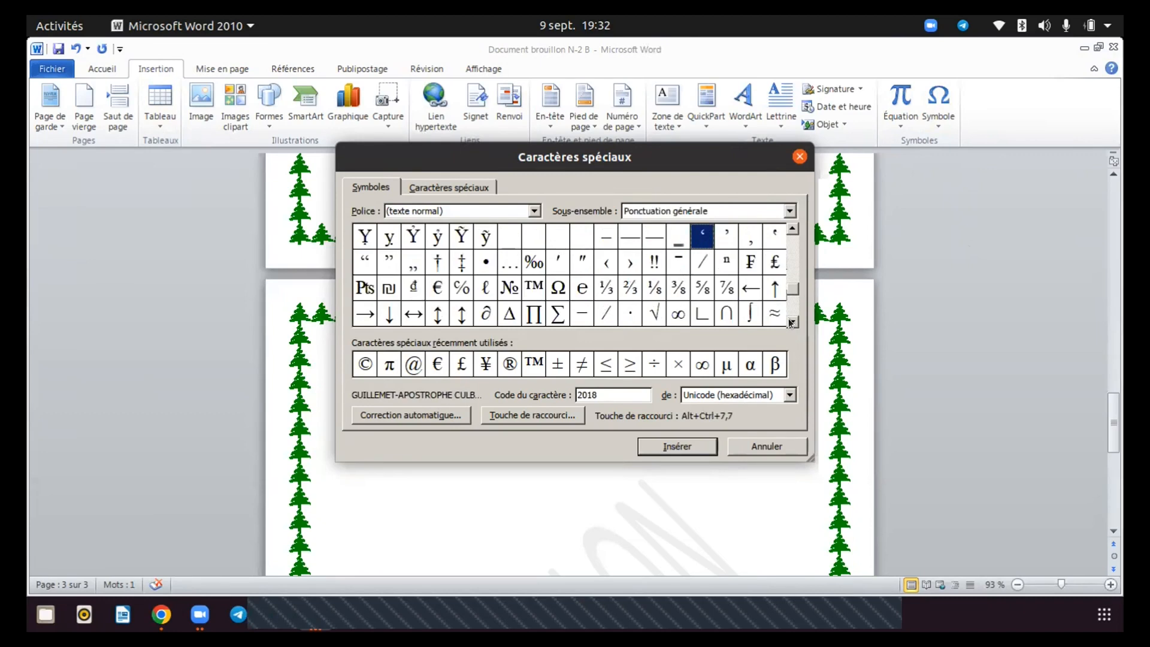
{"action": "left_click", "coordinate": [792, 322]}
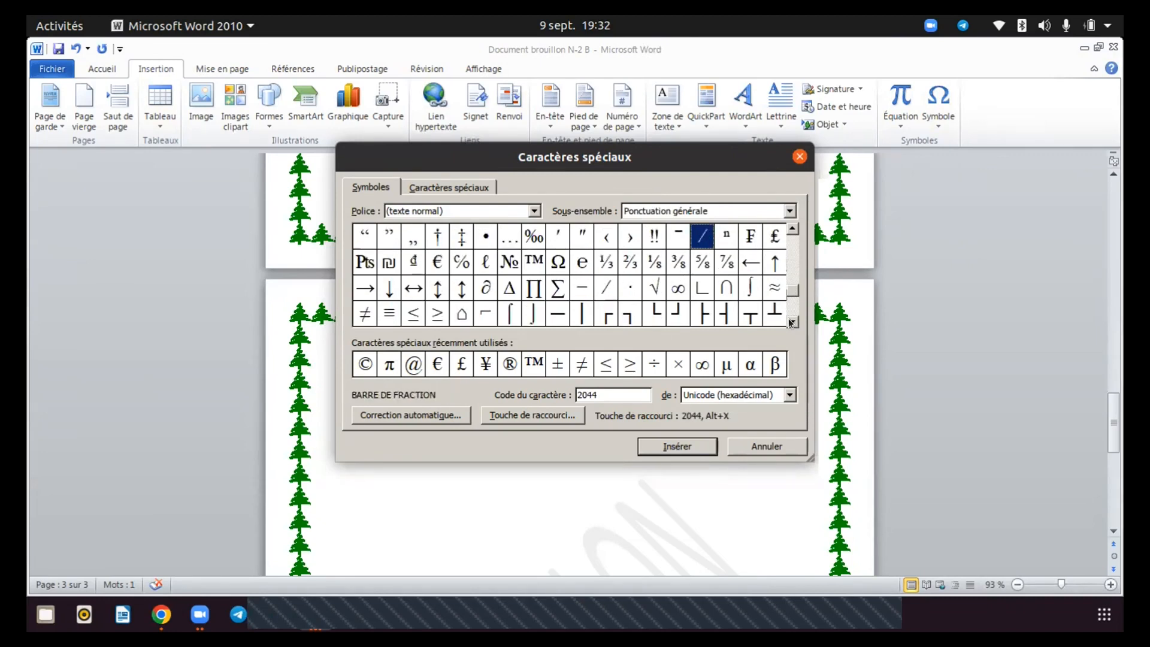
{"action": "left_click", "coordinate": [791, 323]}
{"action": "left_click", "coordinate": [791, 322]}
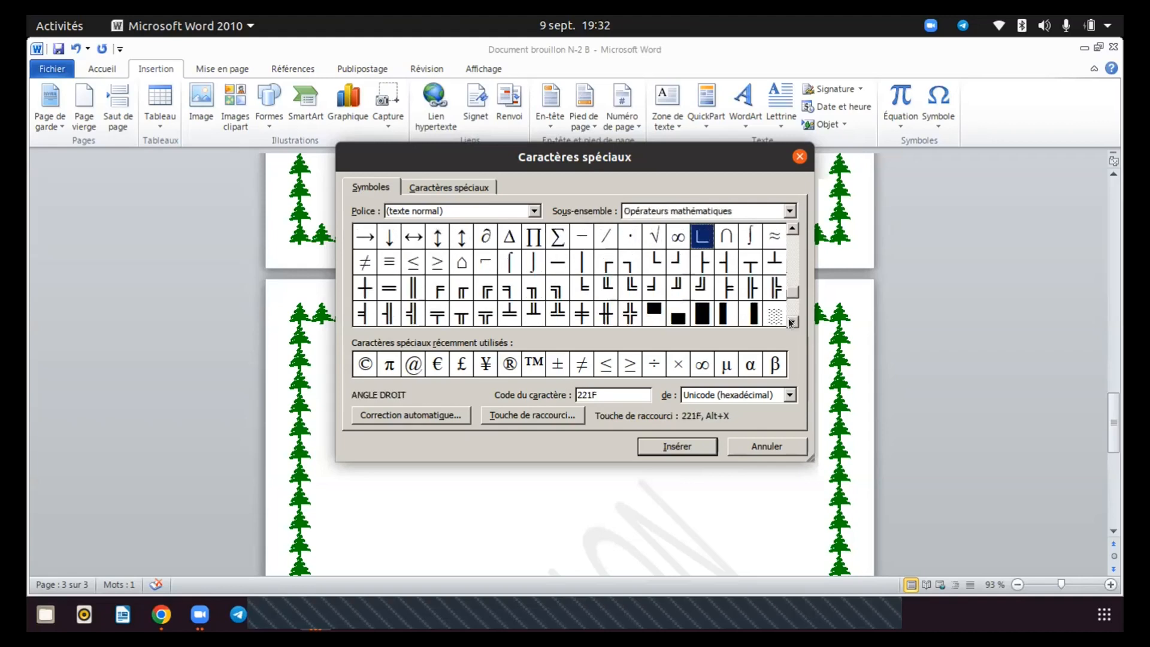
{"action": "left_click", "coordinate": [792, 323]}
{"action": "left_click", "coordinate": [791, 323]}
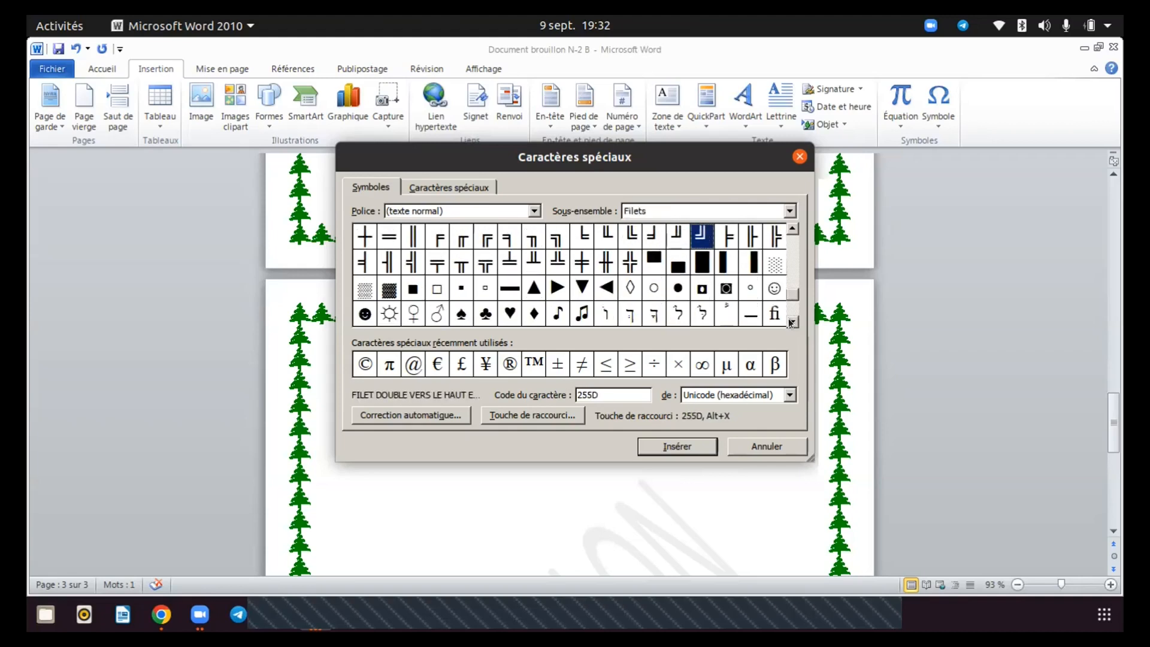
{"action": "left_click", "coordinate": [792, 322]}
{"action": "left_click", "coordinate": [791, 323]}
{"action": "left_click", "coordinate": [792, 323]}
{"action": "left_click", "coordinate": [792, 322]}
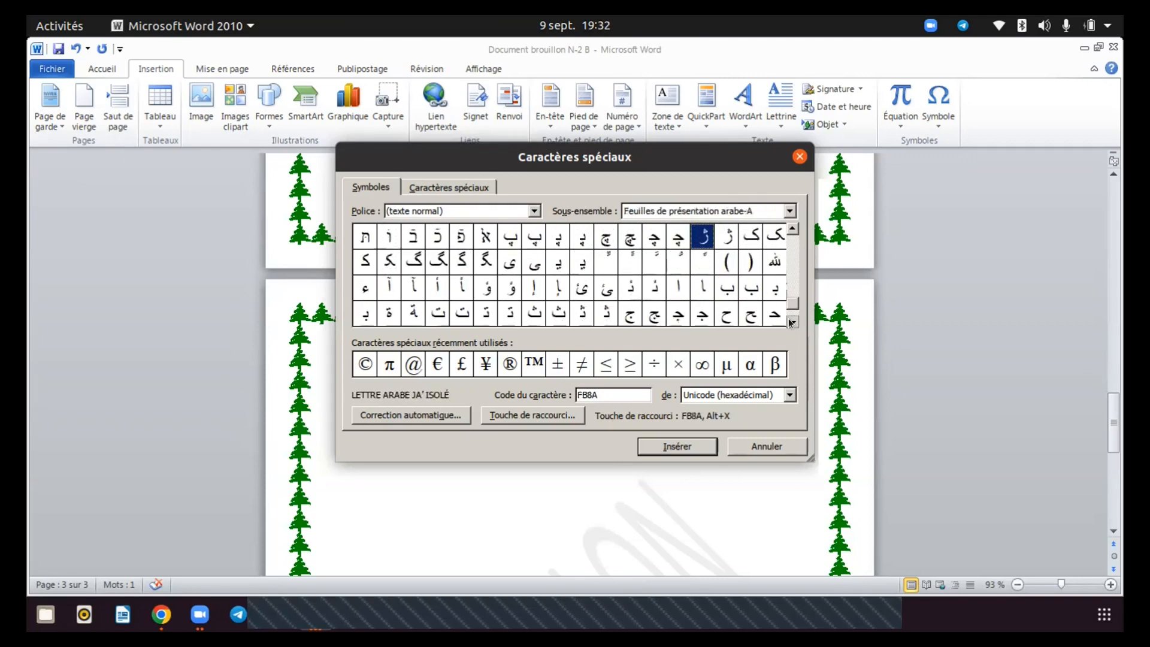
{"action": "left_click", "coordinate": [800, 156]}
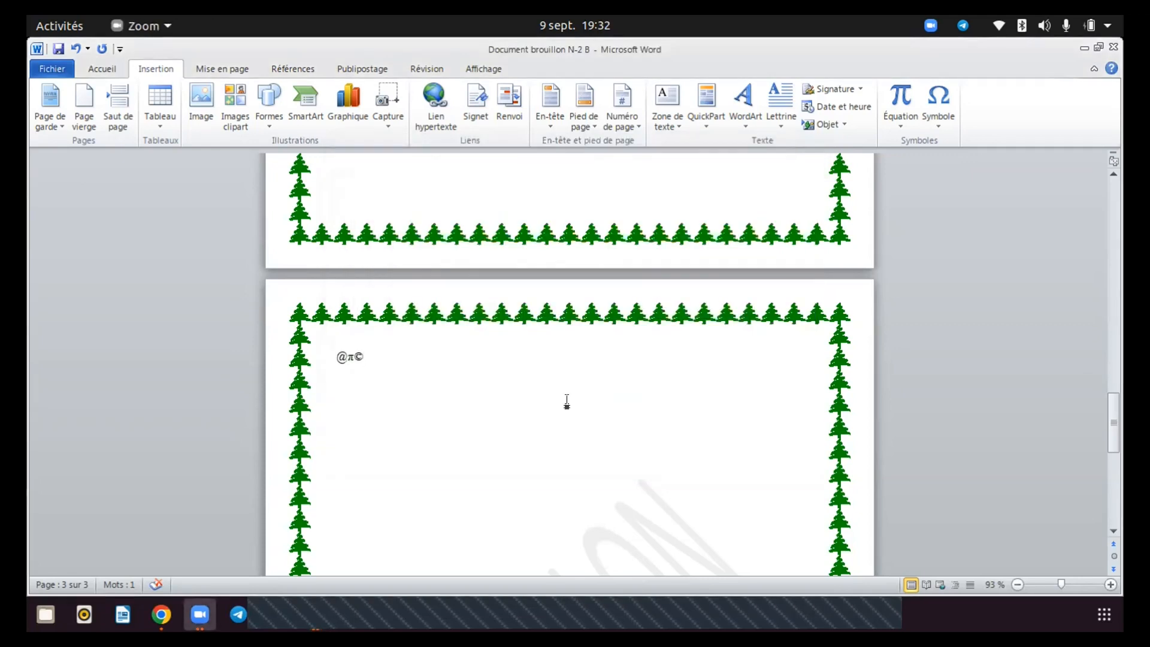
- Delete the three inserted symbols @π© from the third page
{"action": "key", "text": "BackSpace"}
{"action": "key", "text": "BackSpace"}
{"action": "key", "text": "BackSpace"}
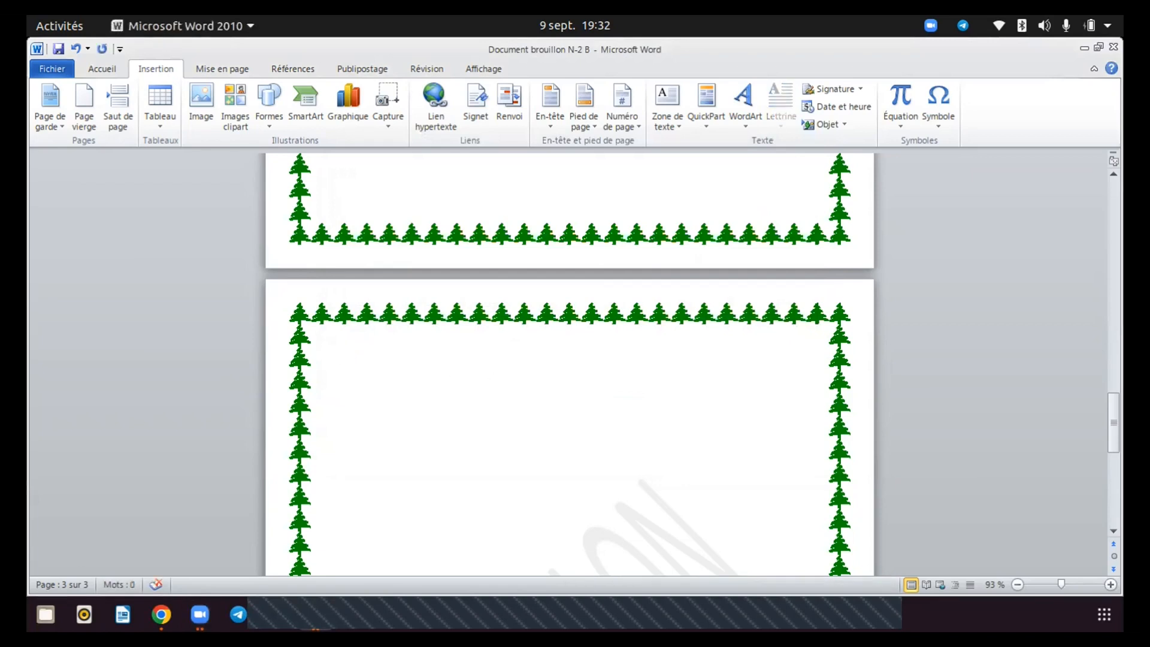
{"action": "left_click", "coordinate": [896, 120]}
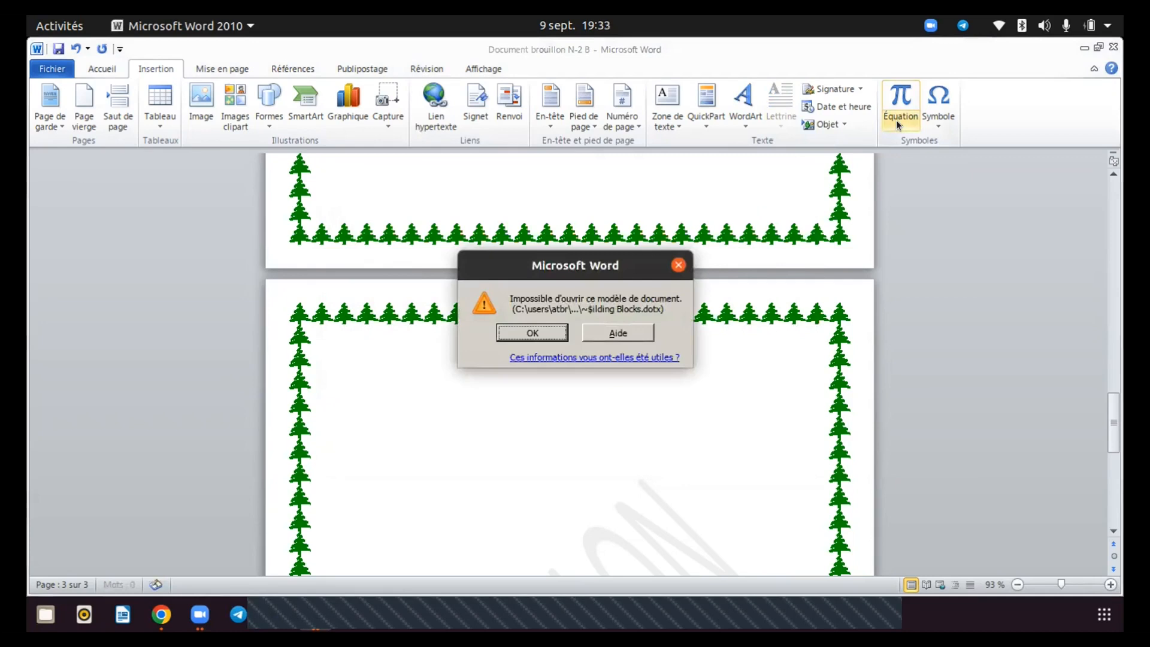
{"action": "left_click", "coordinate": [537, 333]}
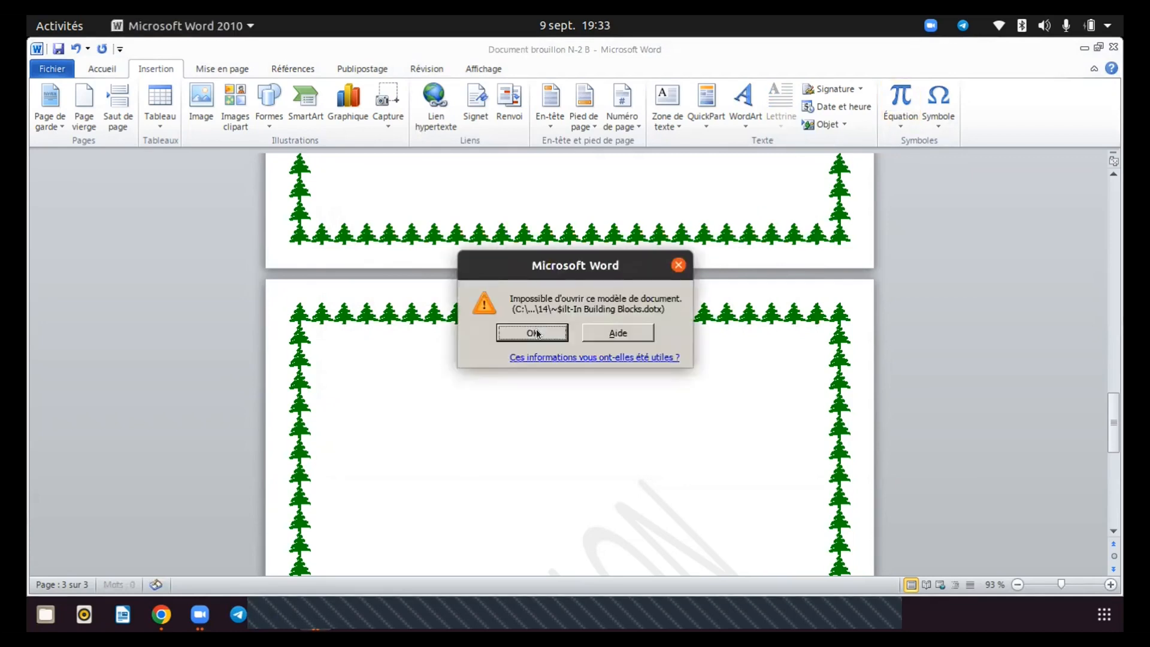
{"action": "left_click", "coordinate": [537, 333]}
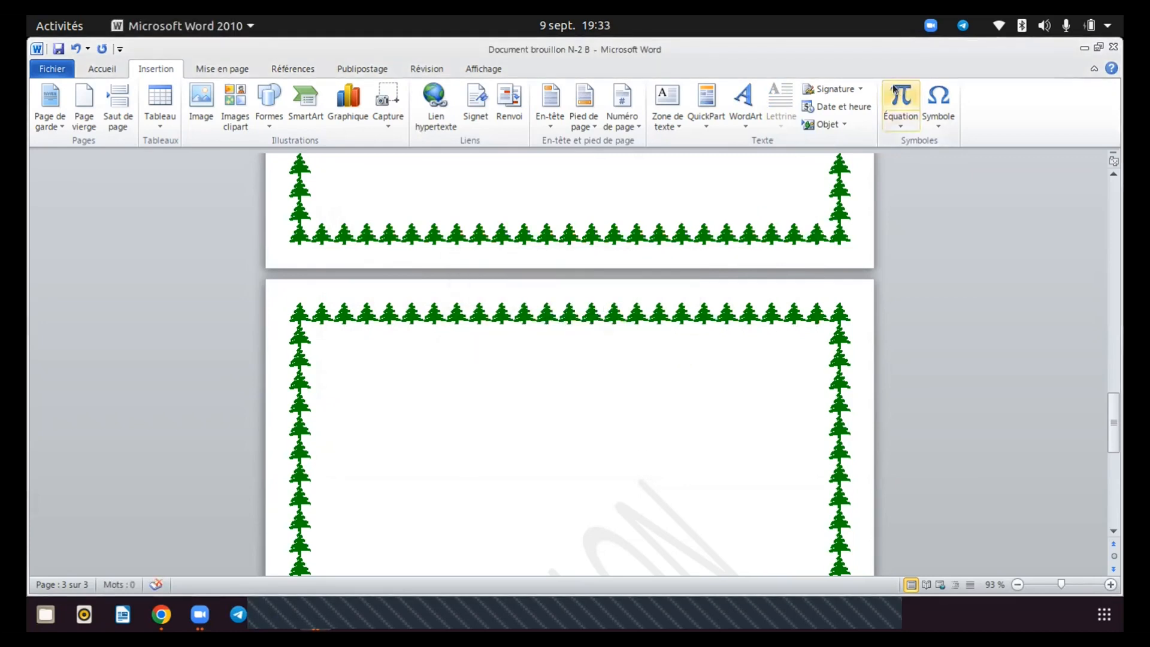
{"action": "left_click", "coordinate": [898, 101]}
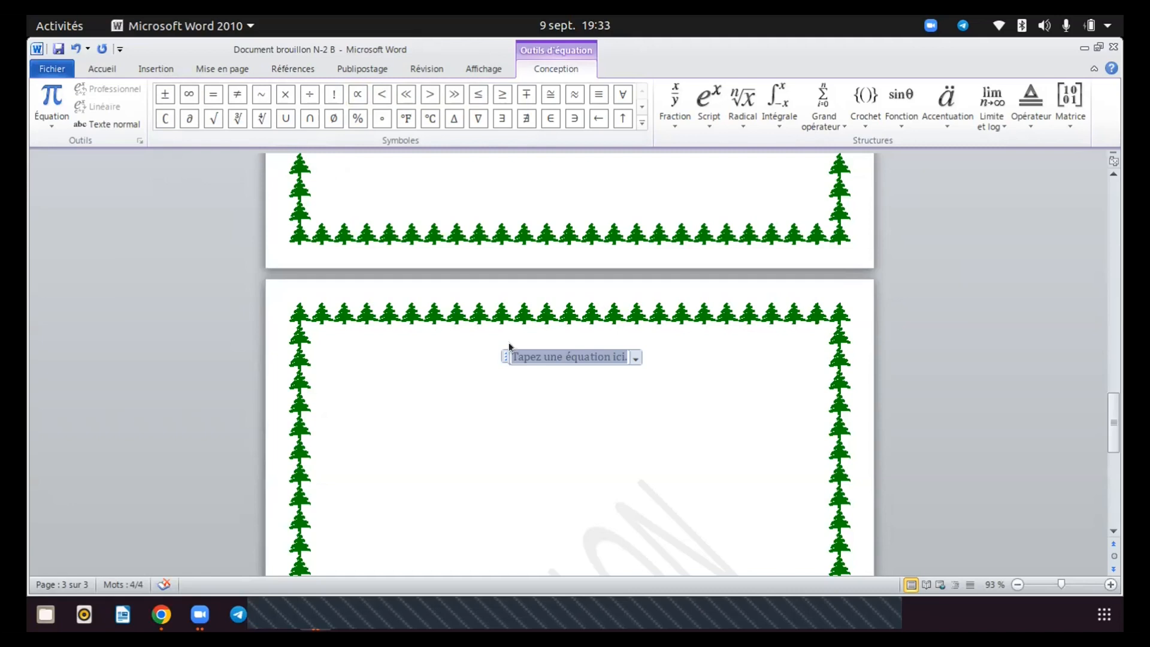
{"action": "left_click", "coordinate": [714, 363]}
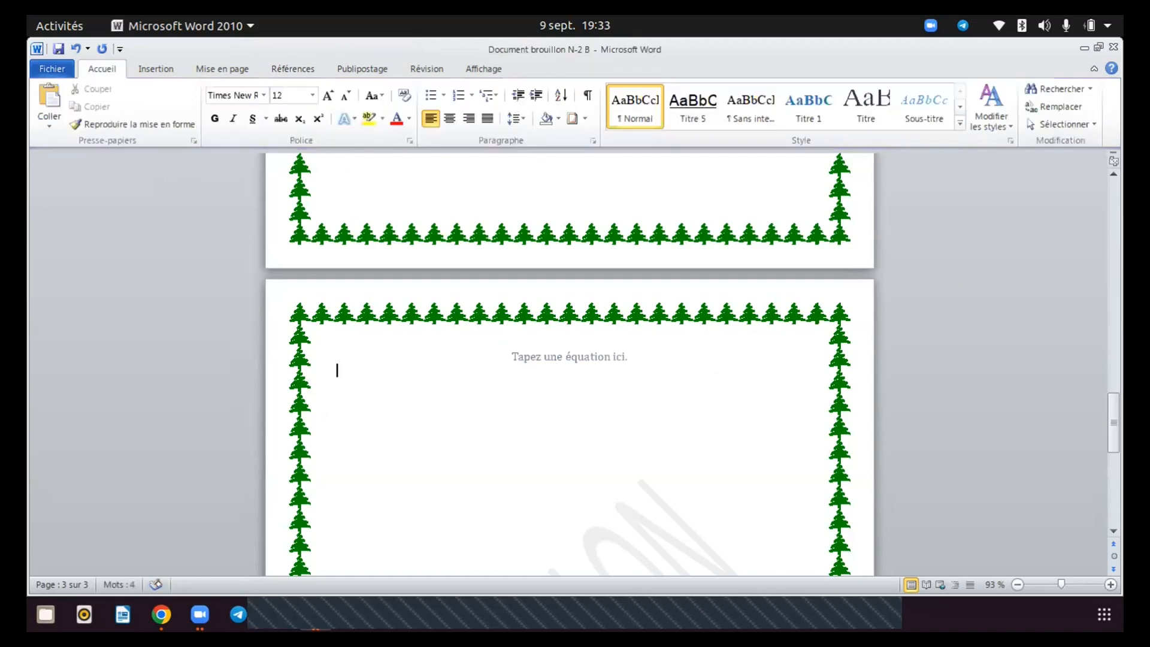
{"action": "left_click", "coordinate": [521, 353]}
{"action": "key", "text": "Delete"}
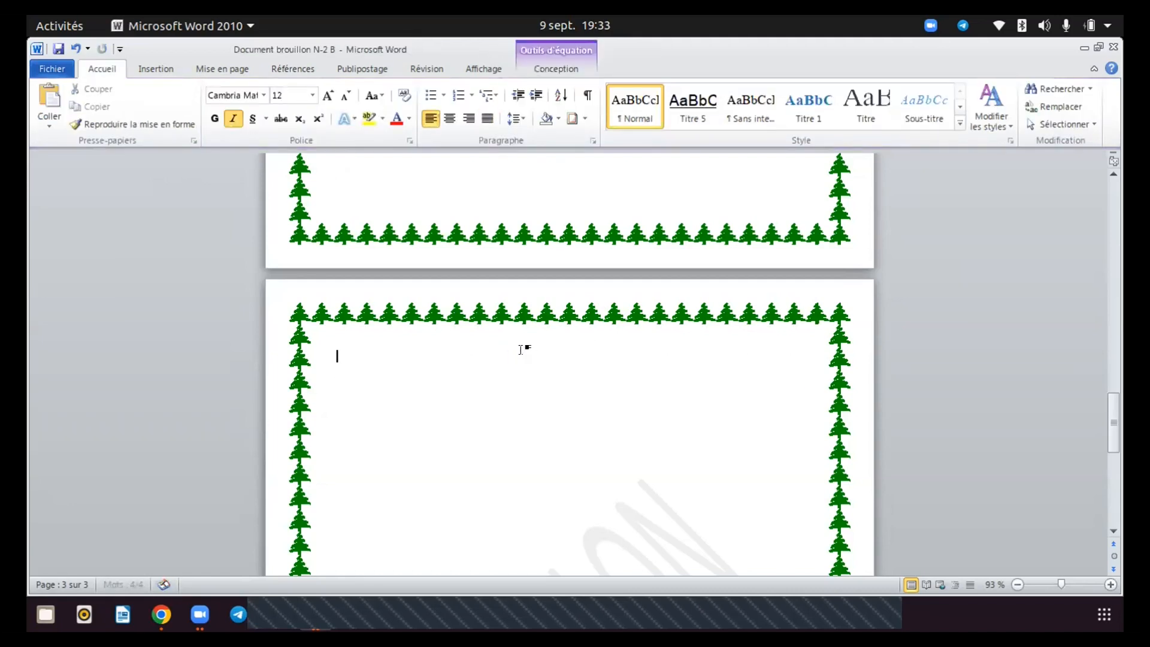
{"action": "type", "text": "x"}
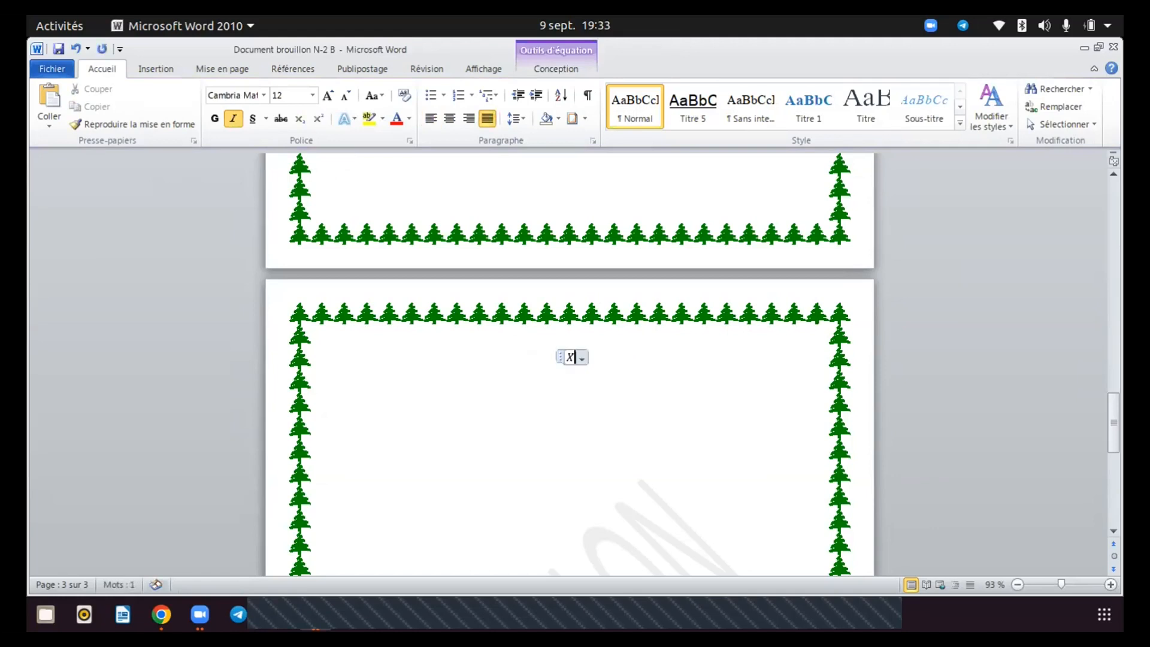
{"action": "left_click", "coordinate": [605, 350]}
{"action": "key", "text": "BackSpace"}
{"action": "key", "text": "BackSpace"}
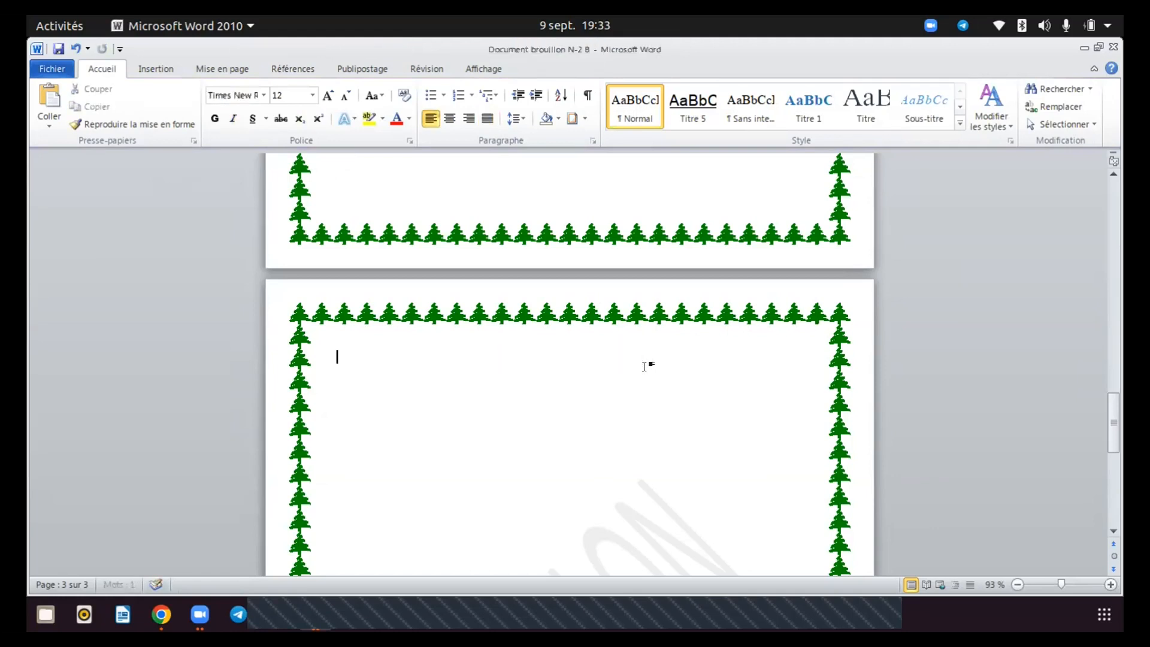
- Write the line "X au carré plus deux X égale à 1" on the third page and enlarge it to size 24
{"action": "type", "text": "X au carré plus deux "}
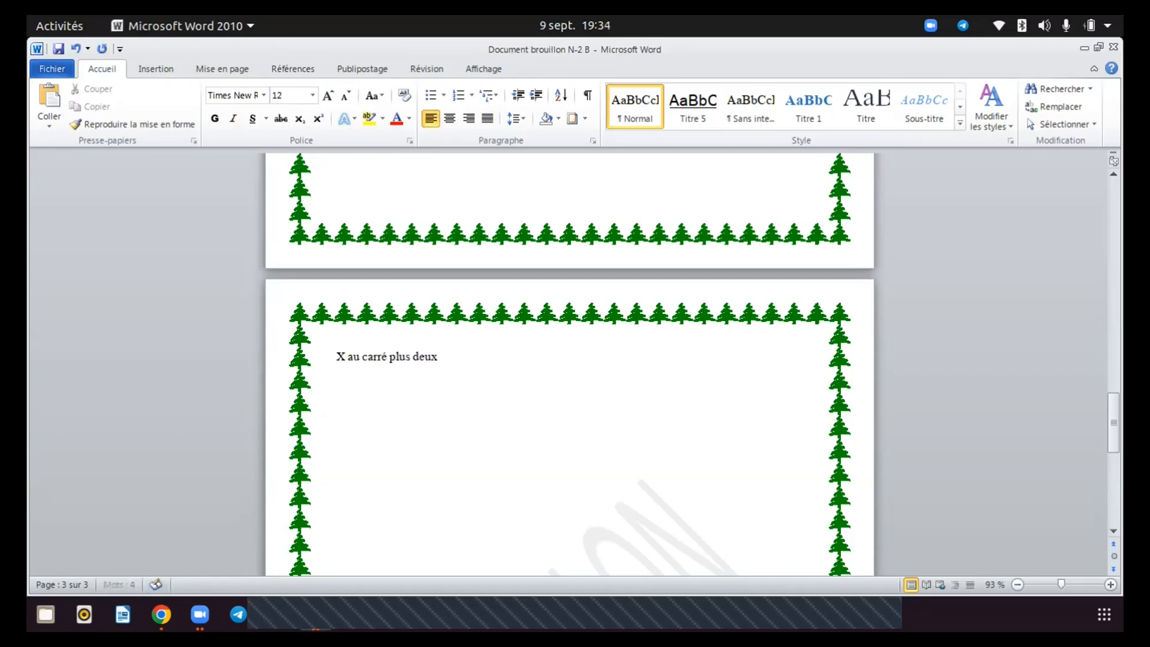
{"action": "type", "text": "X égale à 1"}
{"action": "left_click_drag", "start_coordinate": [513, 345], "coordinate": [329, 341]}
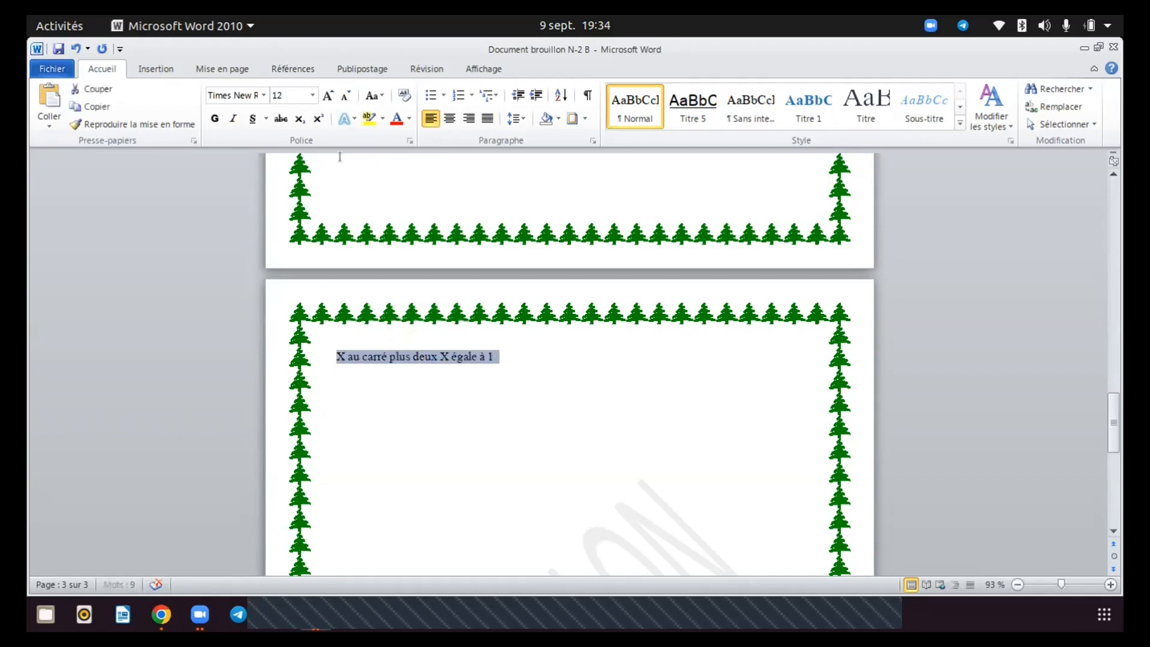
{"action": "left_click", "coordinate": [327, 96]}
{"action": "left_click", "coordinate": [327, 96]}
{"action": "left_click", "coordinate": [327, 96]}
{"action": "left_click", "coordinate": [327, 96]}
{"action": "left_click", "coordinate": [327, 96]}
{"action": "left_click", "coordinate": [327, 97]}
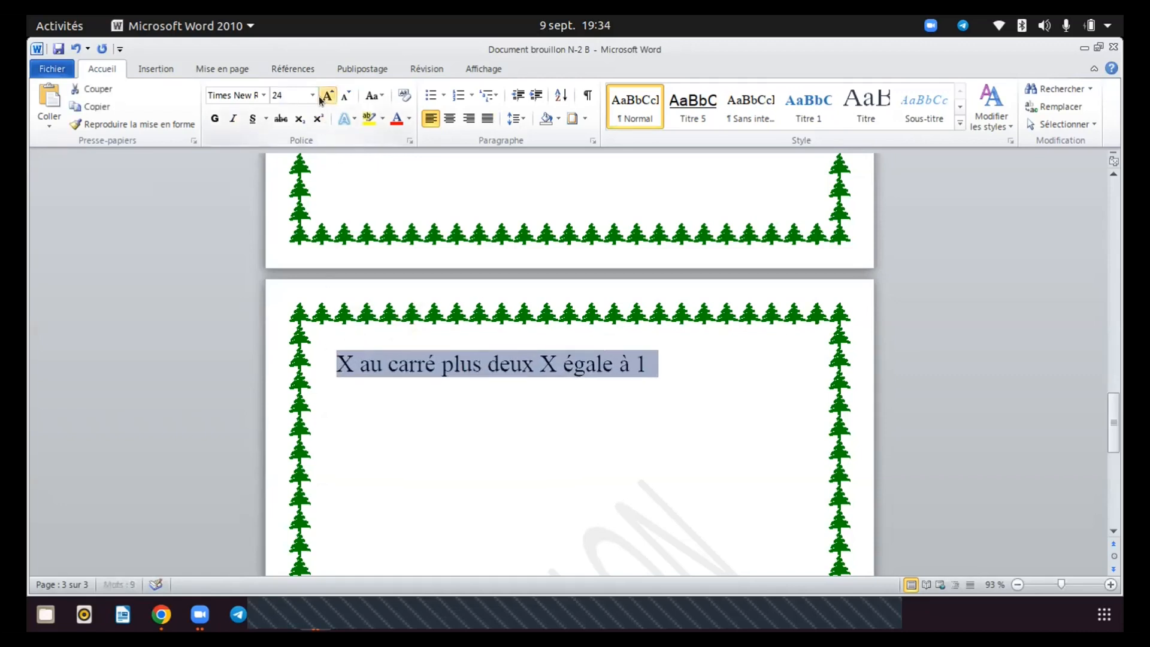
- Insert a new equation on the line below the sentence and place an empty superscript structure in it
{"action": "left_click", "coordinate": [729, 393]}
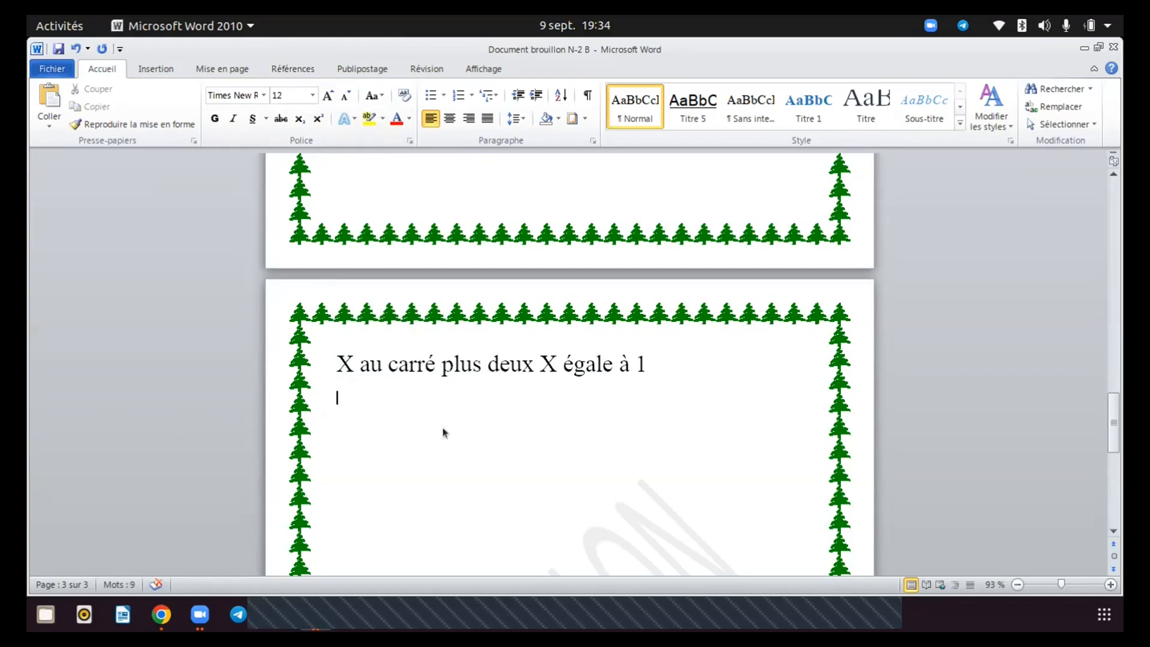
{"action": "left_click", "coordinate": [155, 68]}
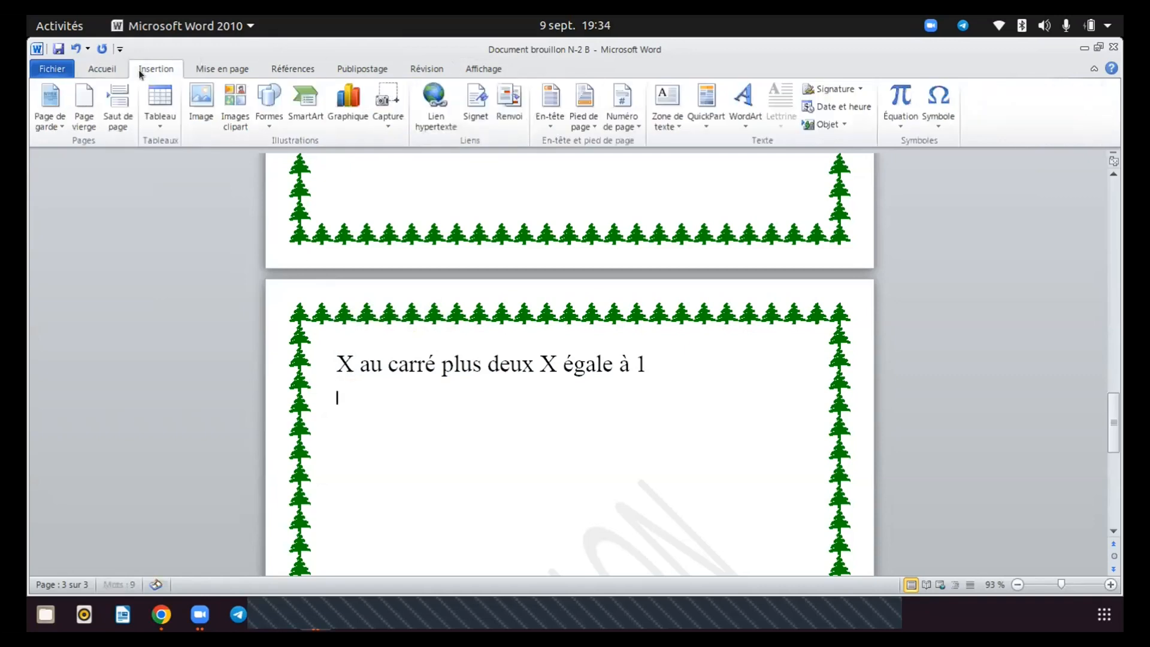
{"action": "left_click", "coordinate": [904, 124]}
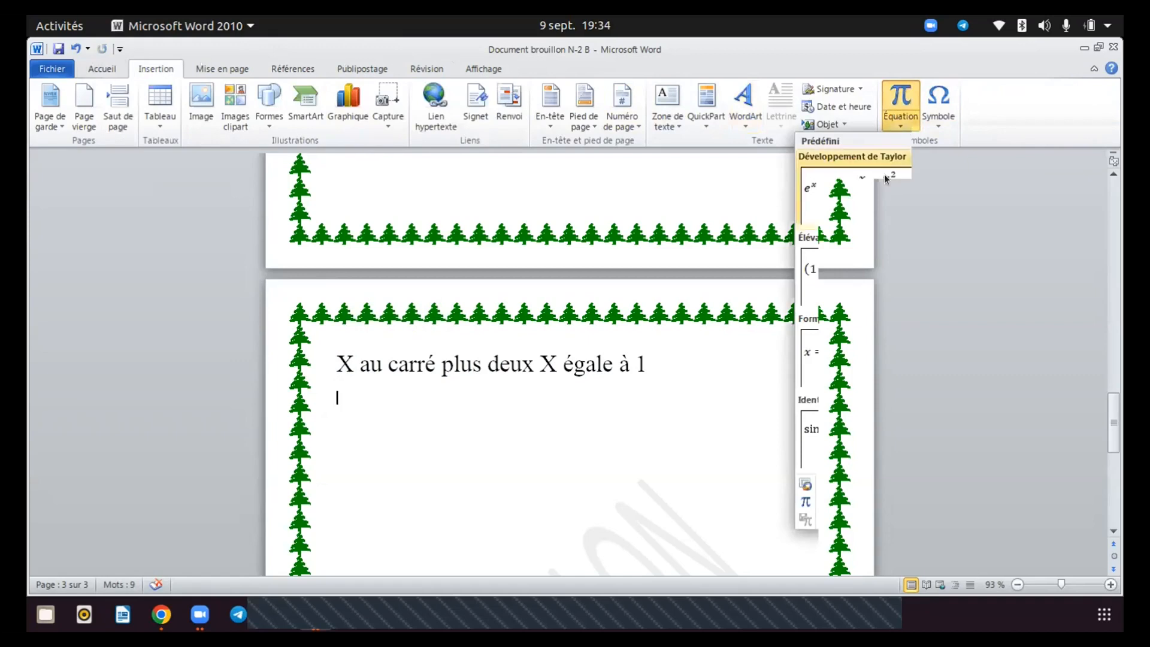
{"action": "left_click", "coordinate": [889, 500]}
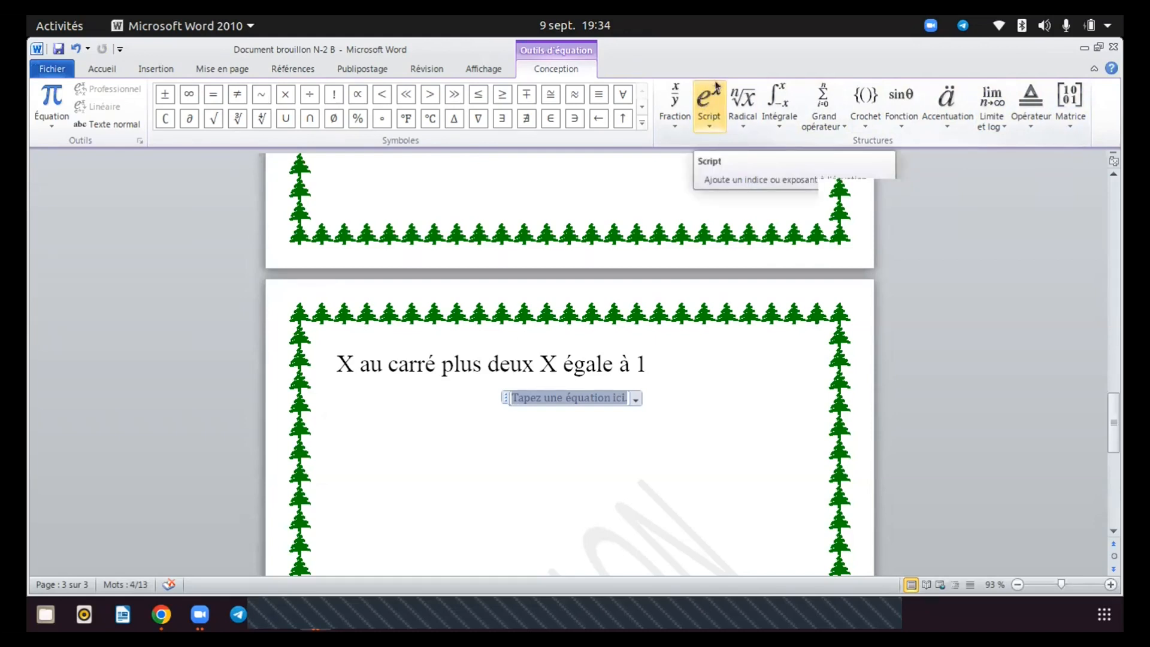
{"action": "left_click", "coordinate": [703, 130]}
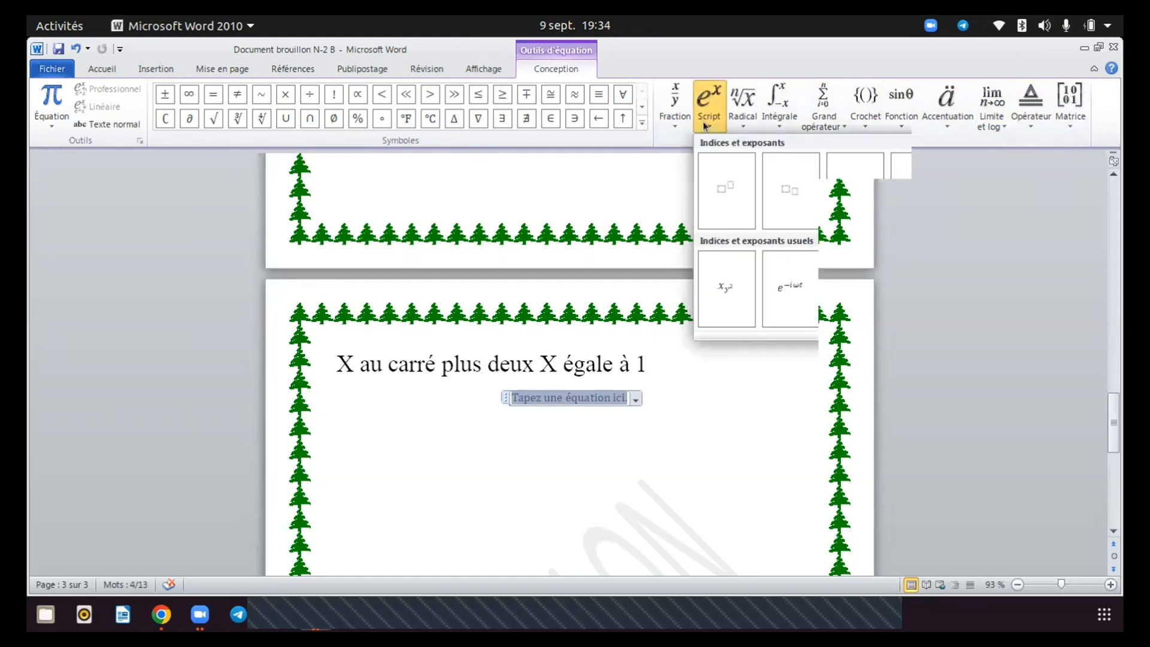
{"action": "left_click", "coordinate": [726, 191]}
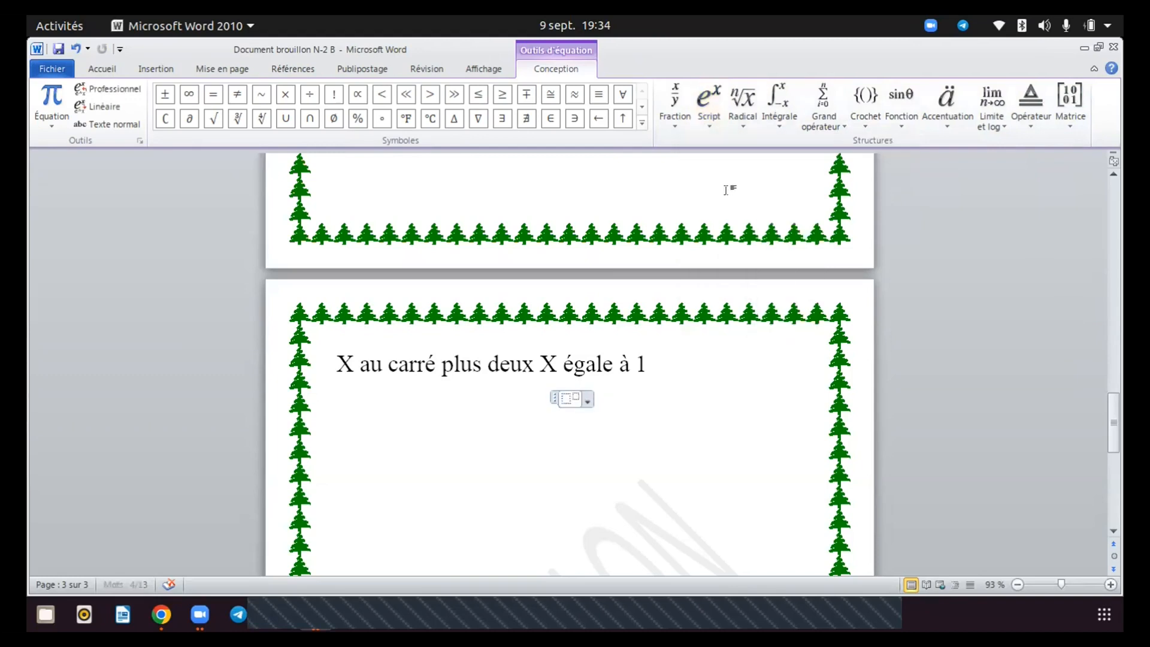
- Fill the superscript structure with base x and exponent 2, and continue the equation with + 2x =
{"action": "left_click", "coordinate": [565, 397]}
{"action": "type", "text": "x"}
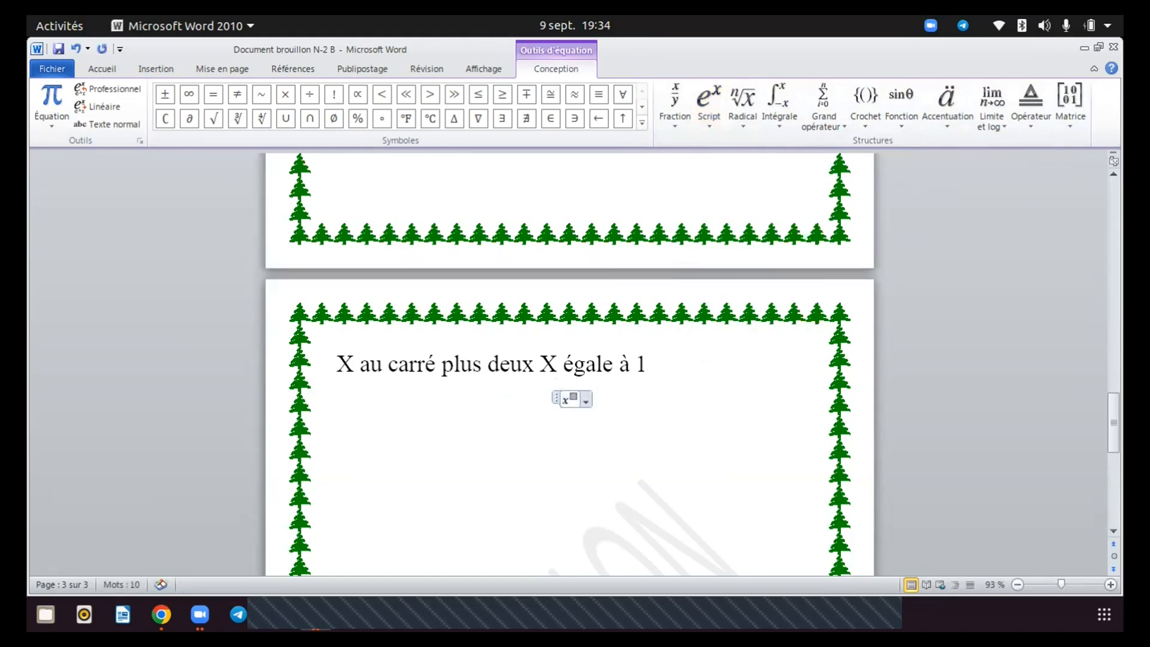
{"action": "key", "text": "Right"}
{"action": "type", "text": "2"}
{"action": "key", "text": "Right"}
{"action": "type", "text": "+ "}
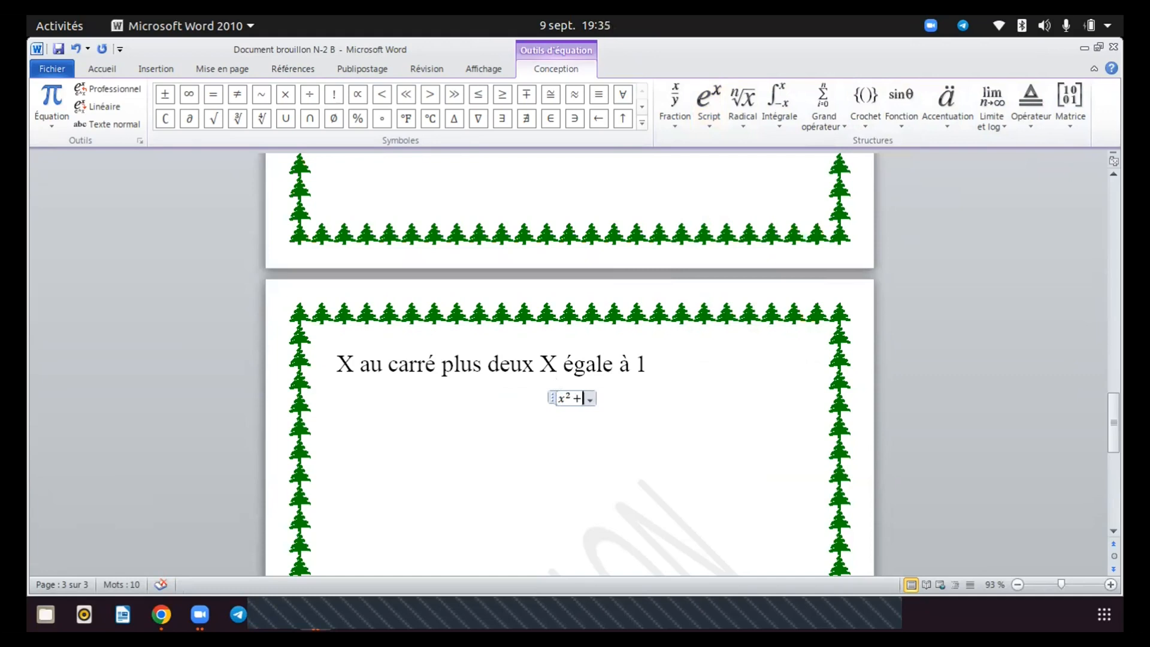
{"action": "type", "text": "2x "}
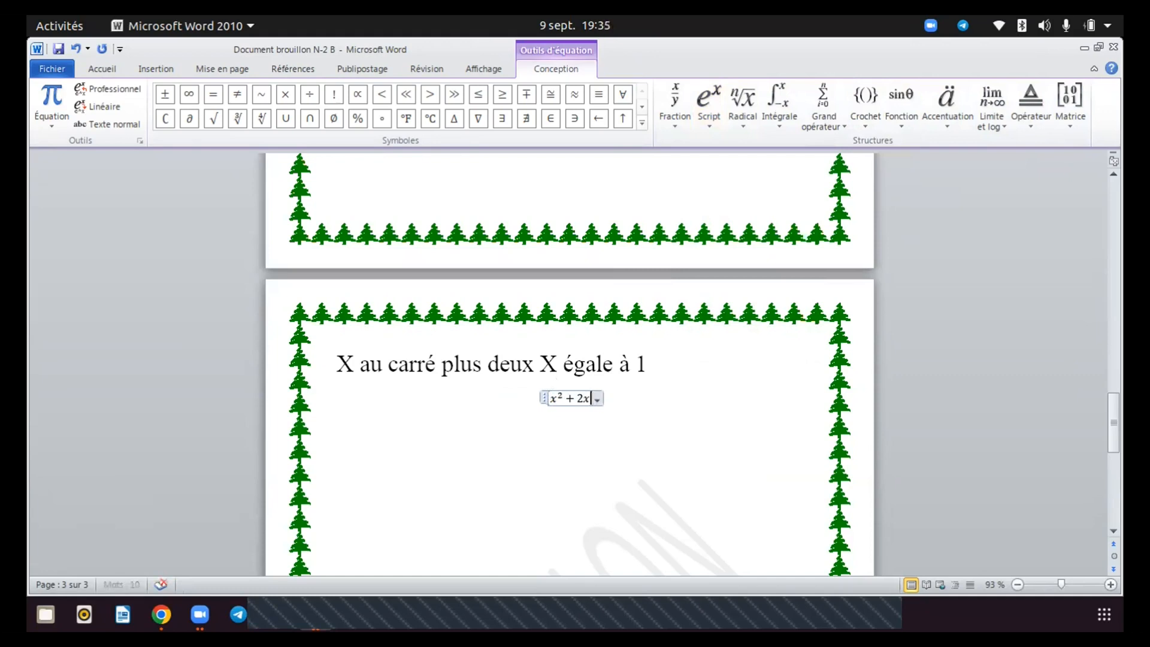
{"action": "type", "text": "="}
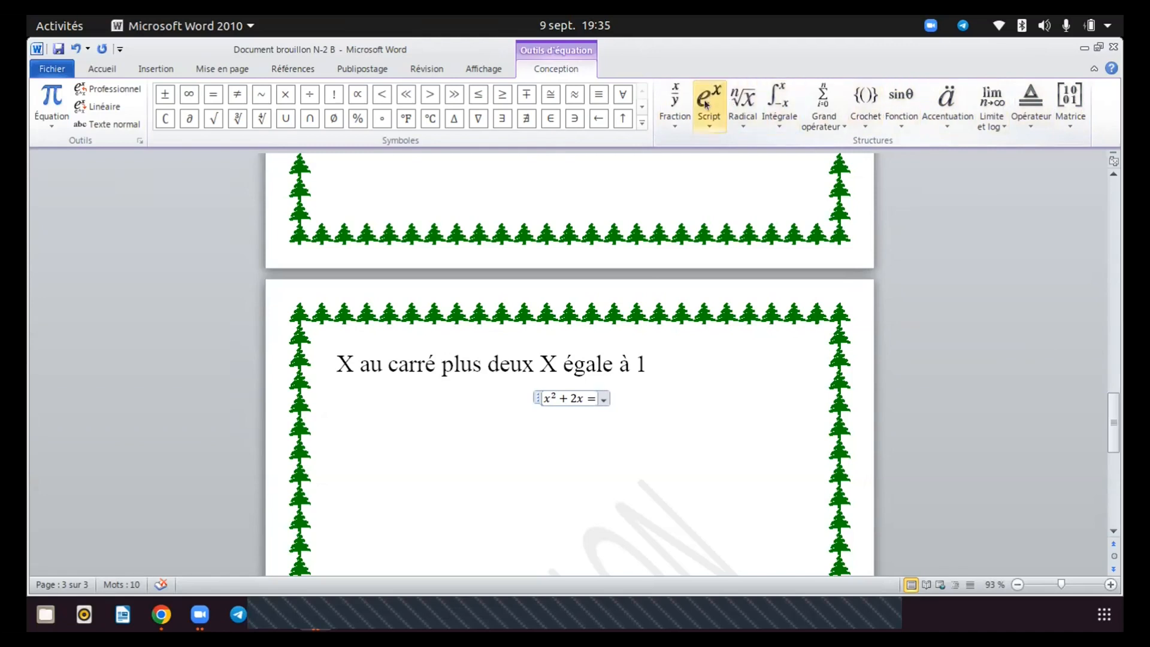
- Complete the equation with a stacked fraction of 1 over 4 and add a new line below it
{"action": "left_click", "coordinate": [679, 119]}
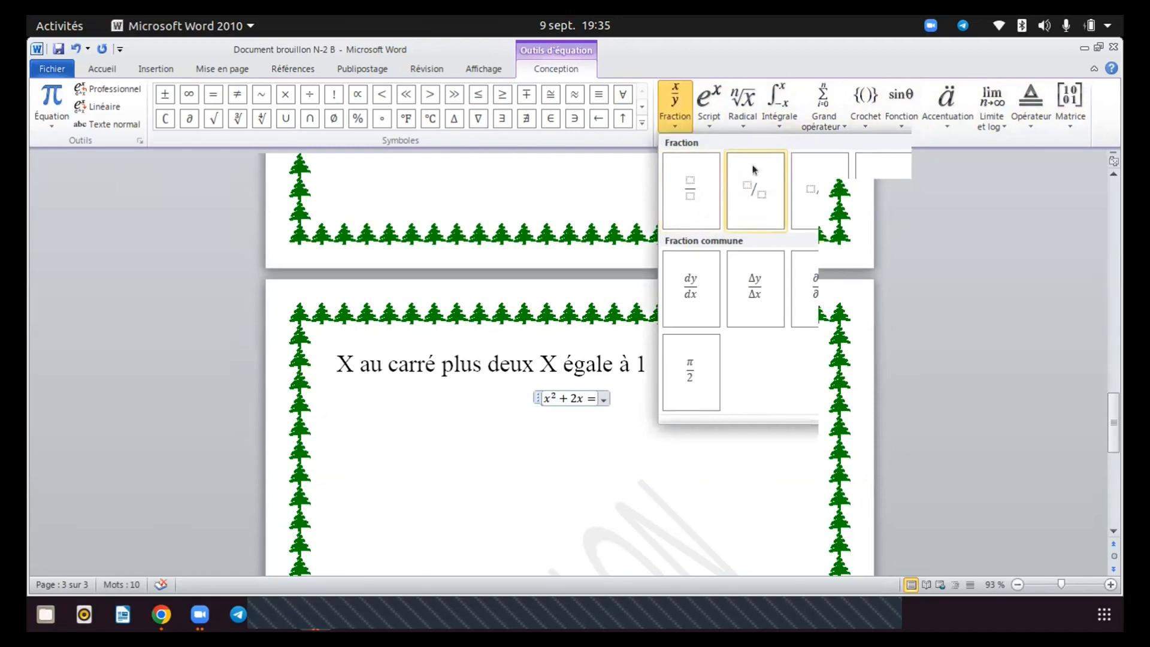
{"action": "left_click", "coordinate": [692, 190]}
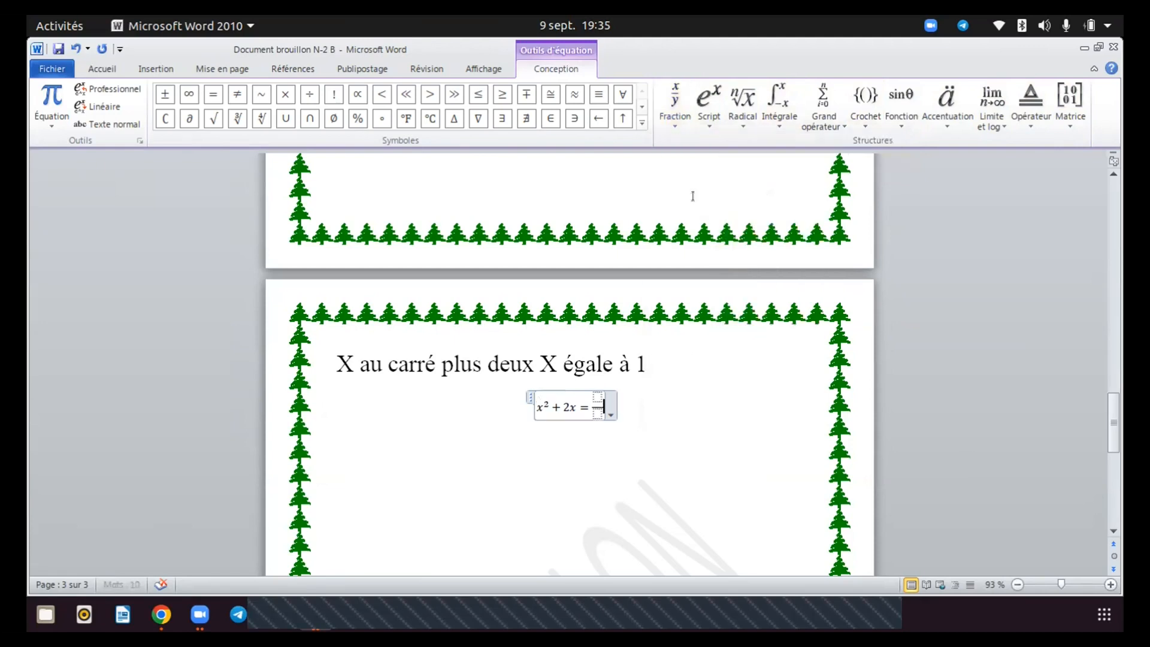
{"action": "type", "text": "1"}
{"action": "left_click", "coordinate": [598, 413]}
{"action": "type", "text": "4"}
{"action": "left_click", "coordinate": [675, 408]}
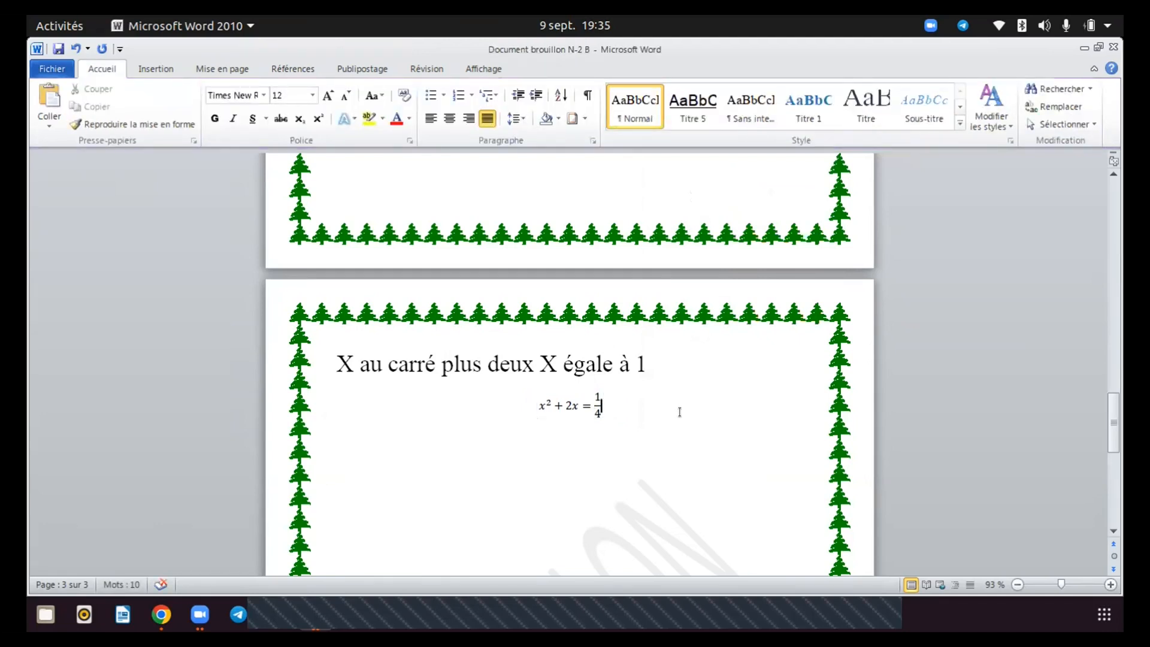
{"action": "key", "text": "Return"}
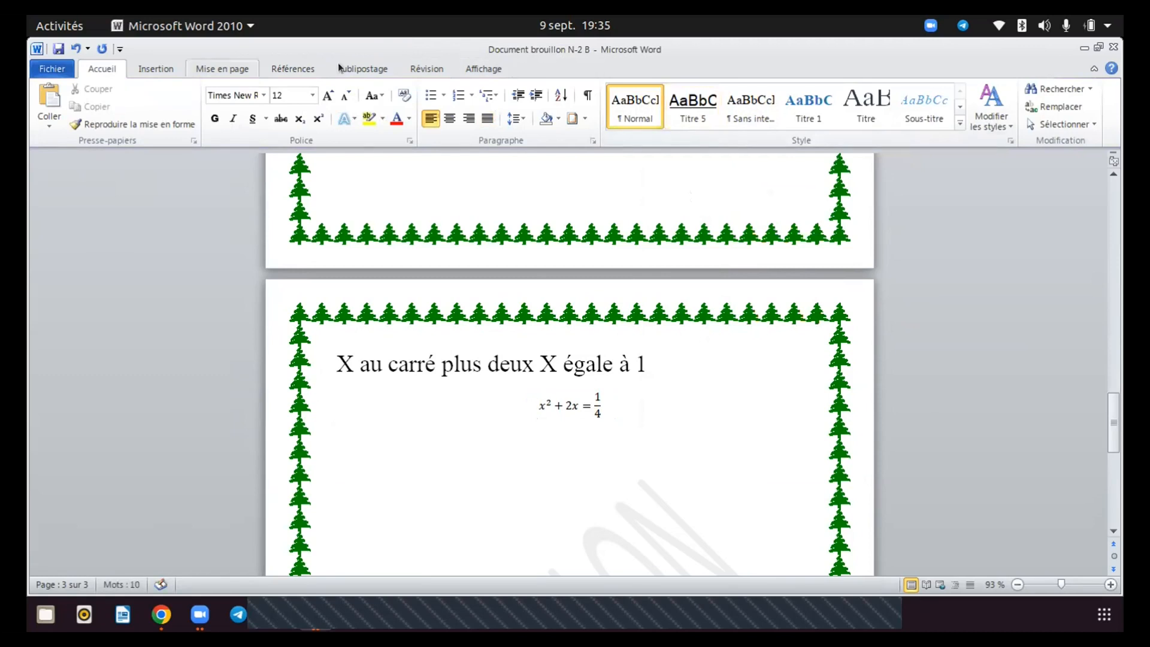
- Insert a second equation below the first, using a left curly brace with three stacked placeholders
{"action": "left_click", "coordinate": [156, 68]}
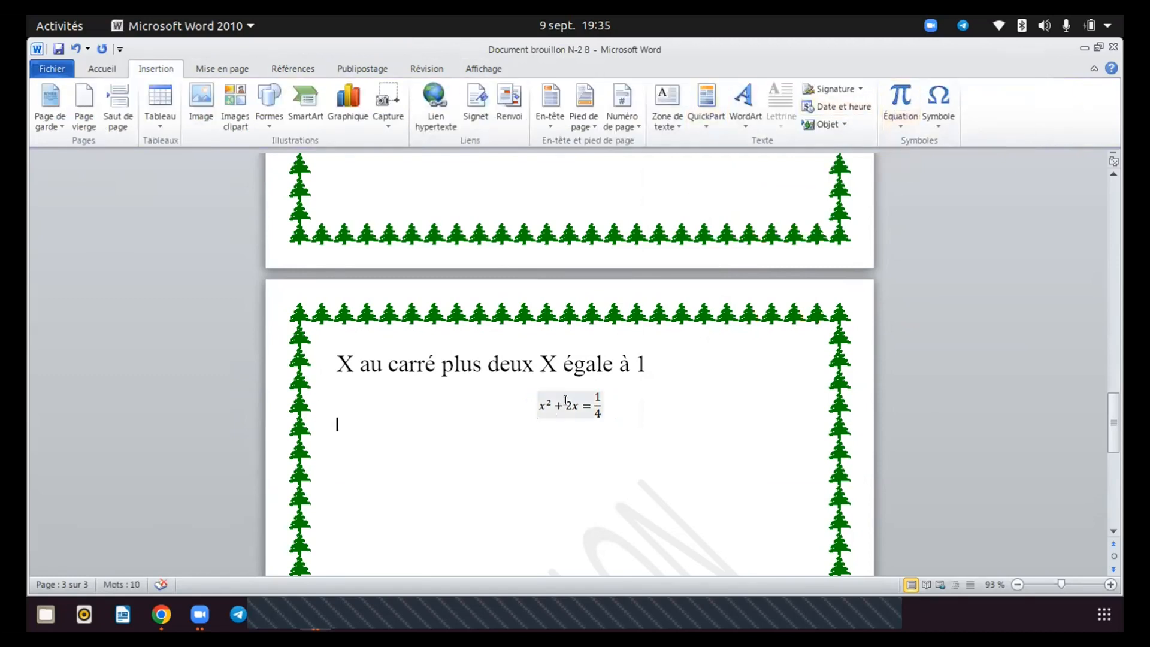
{"action": "left_click", "coordinate": [101, 68]}
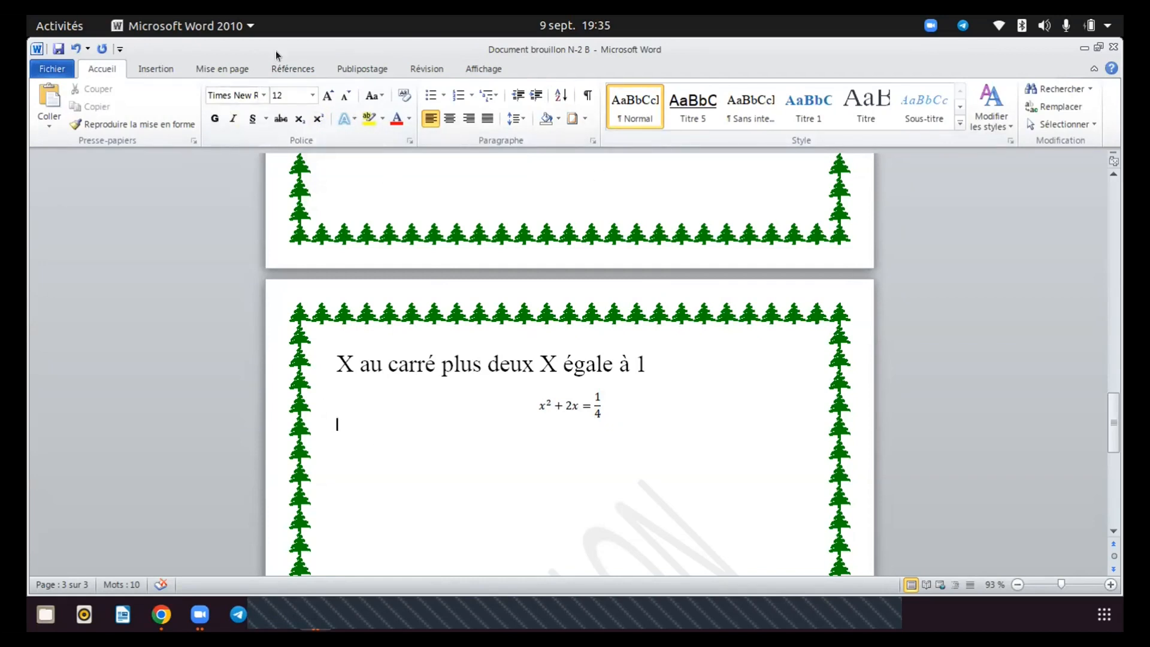
{"action": "left_click", "coordinate": [163, 67]}
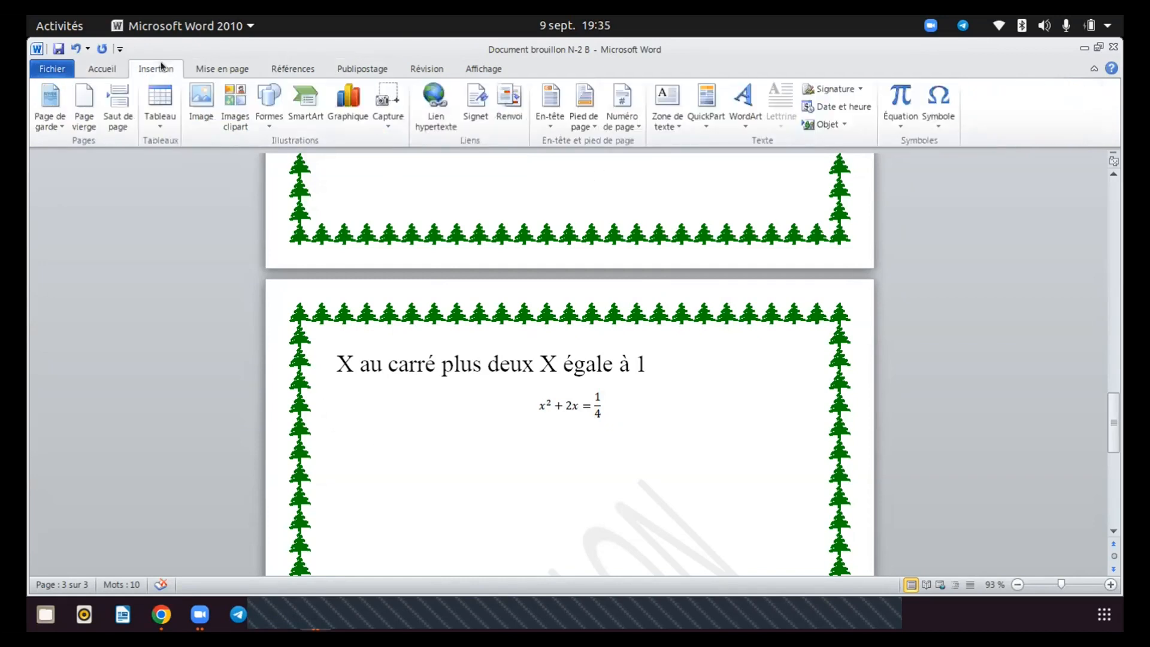
{"action": "left_click", "coordinate": [902, 125]}
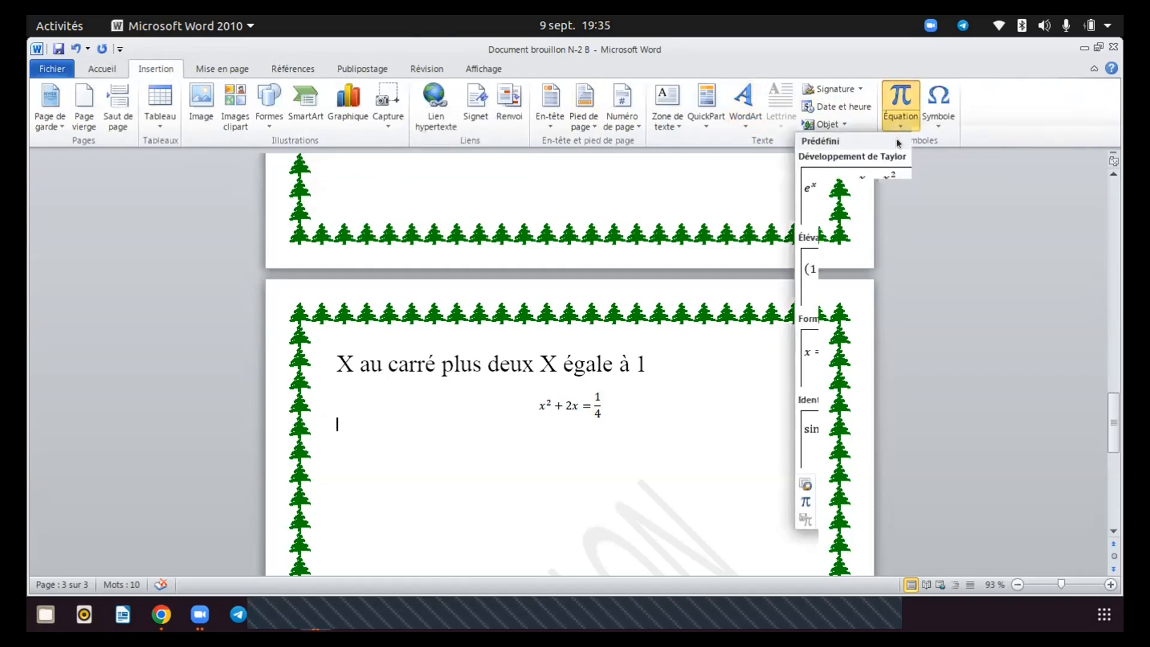
{"action": "left_click", "coordinate": [896, 500]}
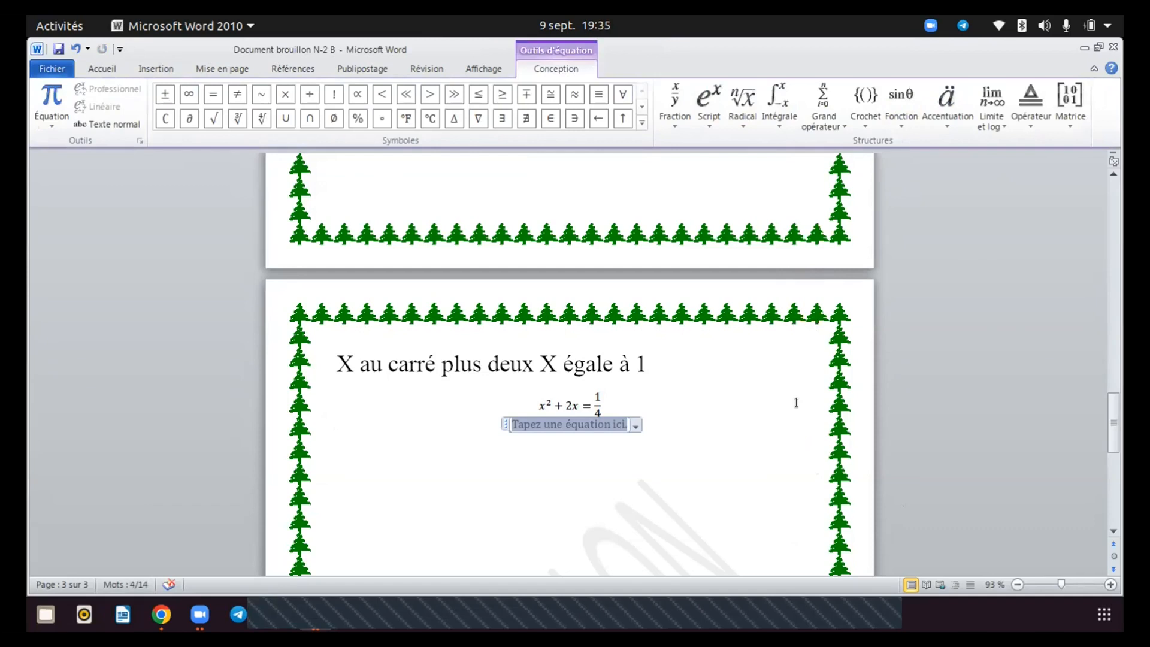
{"action": "left_click", "coordinate": [866, 122]}
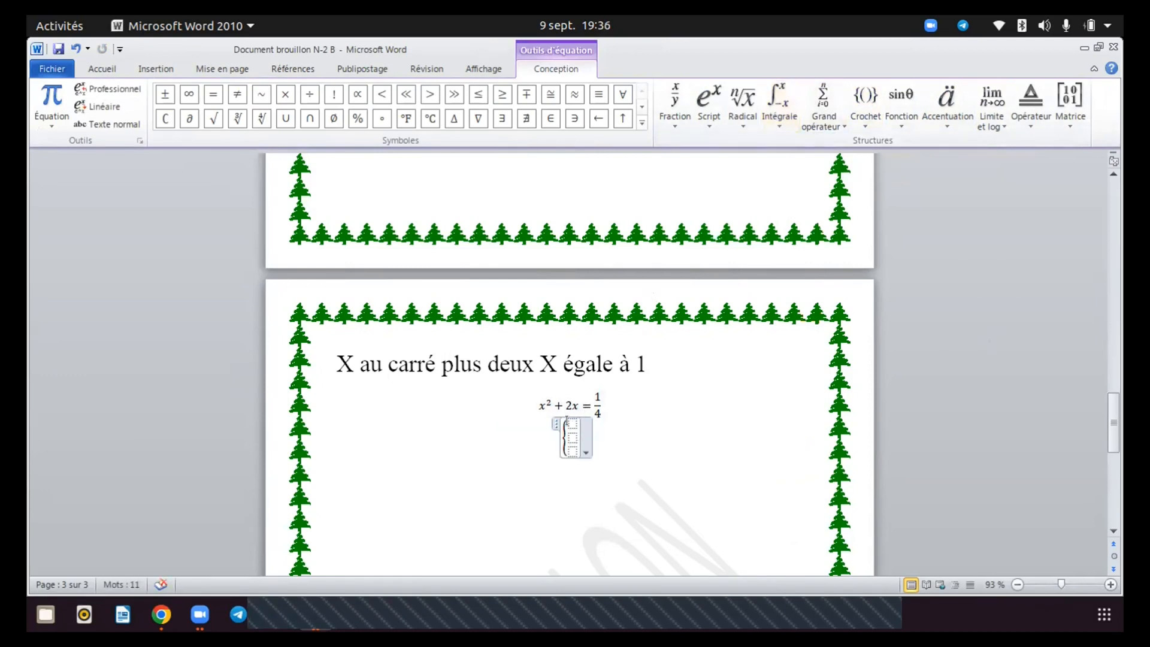
- Insert an integral with lower limit 2 and upper limit 10 in the brace's first row and select its integrand placeholder
{"action": "left_click", "coordinate": [779, 114]}
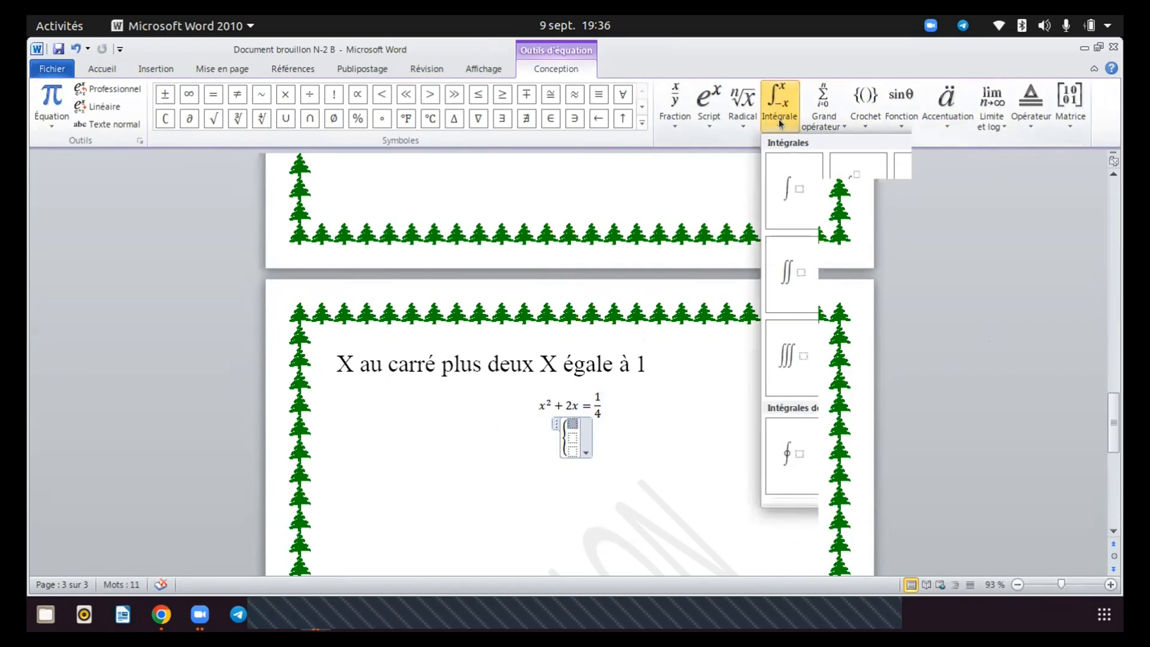
{"action": "left_click", "coordinate": [853, 185]}
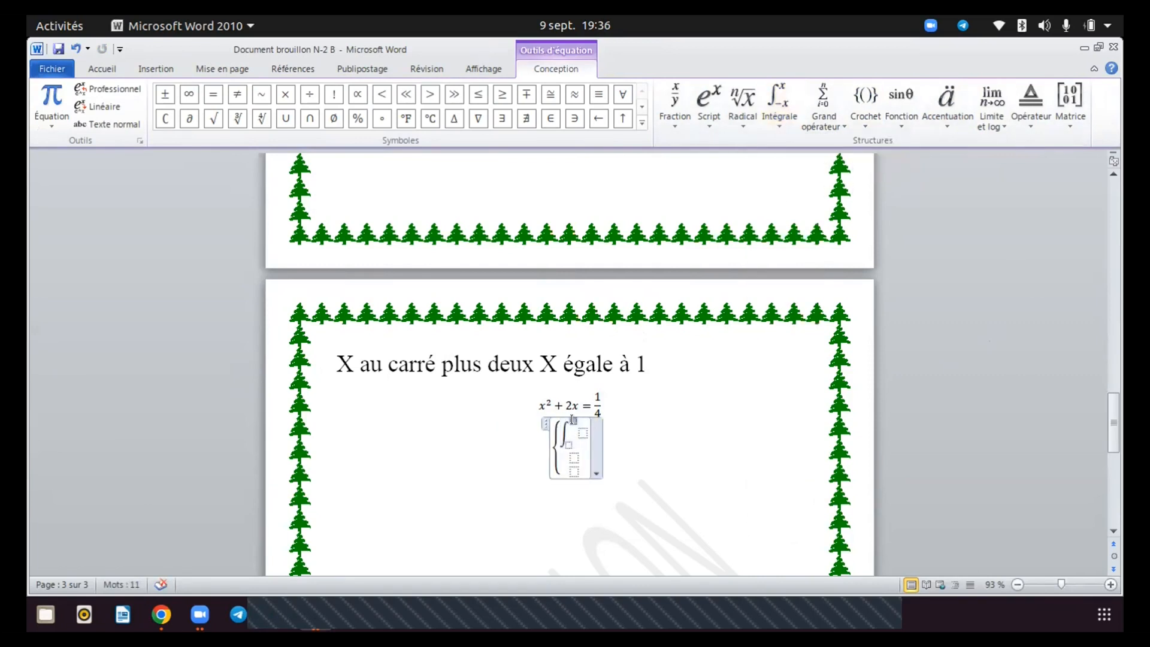
{"action": "left_click", "coordinate": [563, 441]}
{"action": "type", "text": "2^10"}
{"action": "left_click", "coordinate": [584, 431]}
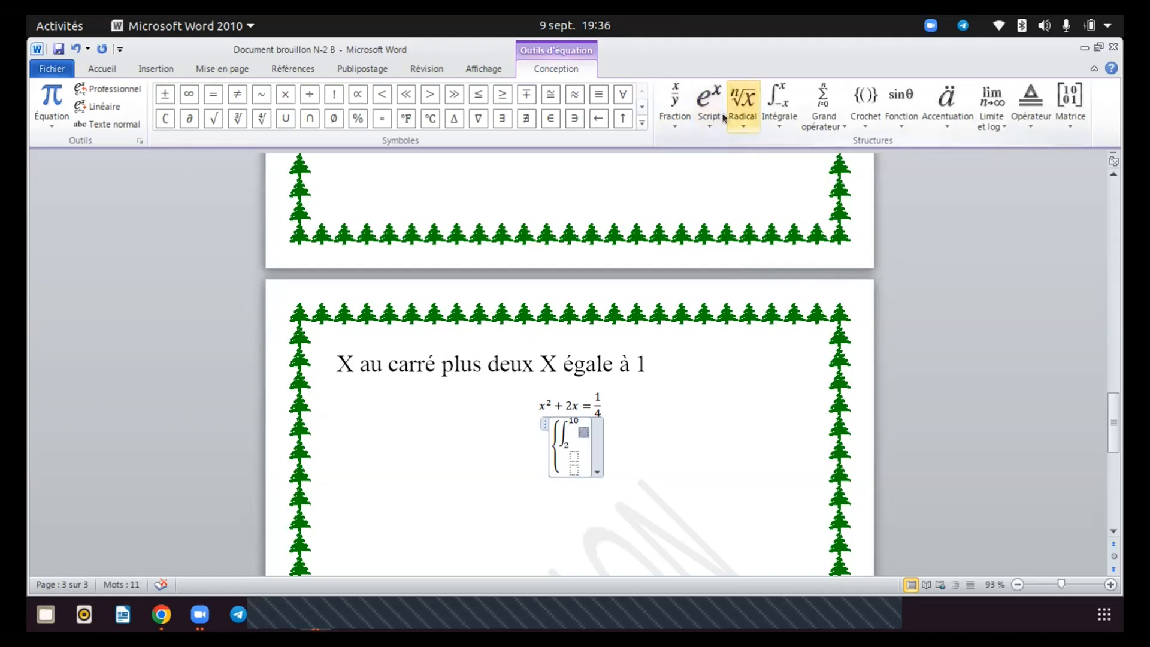
- Insert a radical with degree 3 as the integrand of the brace's first-row integral and select its radicand placeholder
{"action": "left_click", "coordinate": [743, 102]}
{"action": "left_click", "coordinate": [803, 191]}
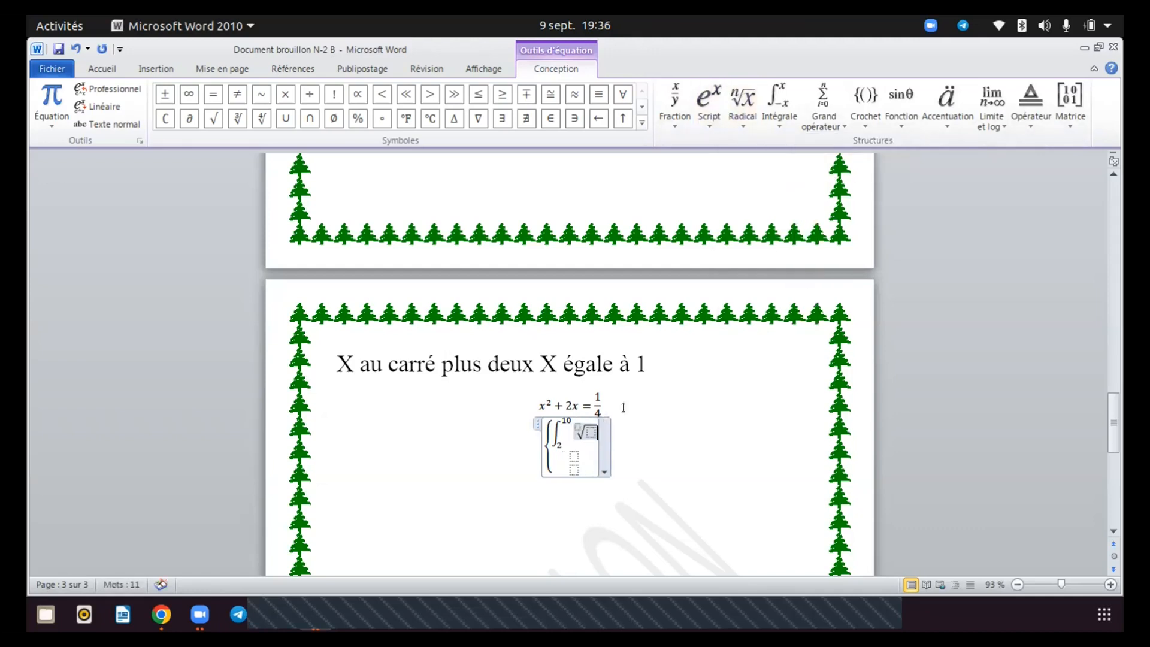
{"action": "left_click", "coordinate": [575, 420]}
{"action": "type", "text": "3"}
{"action": "left_click", "coordinate": [590, 432]}
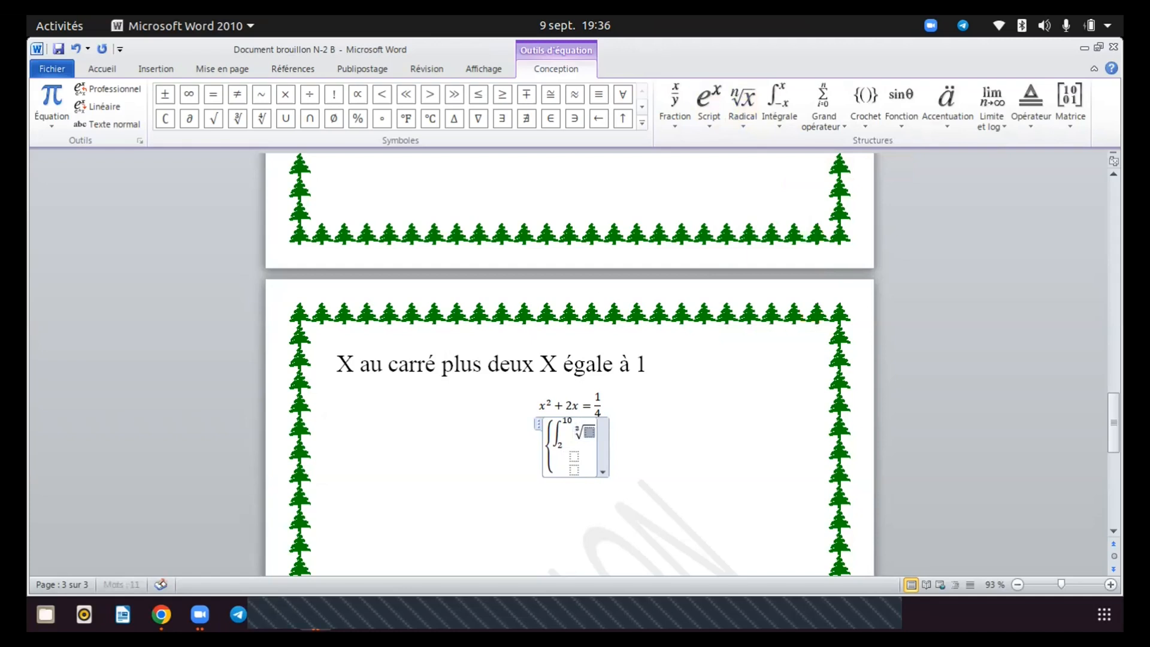
- Insert a superscript structure under the radical and enter e as its base
{"action": "left_click", "coordinate": [704, 123]}
{"action": "left_click", "coordinate": [729, 193]}
{"action": "left_click", "coordinate": [581, 431]}
{"action": "type", "text": "e"}
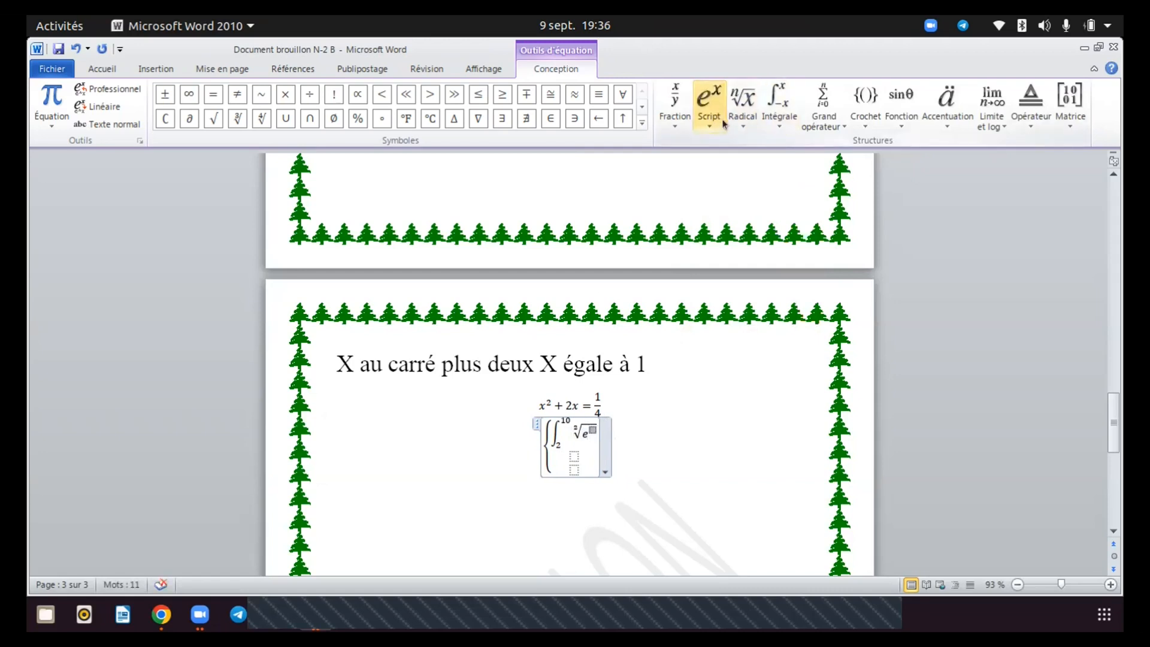
- Fill the exponent of e with a stacked fraction of 2x over 4, and add a plus sign after the radical
{"action": "left_click", "coordinate": [676, 106]}
{"action": "left_click", "coordinate": [689, 177]}
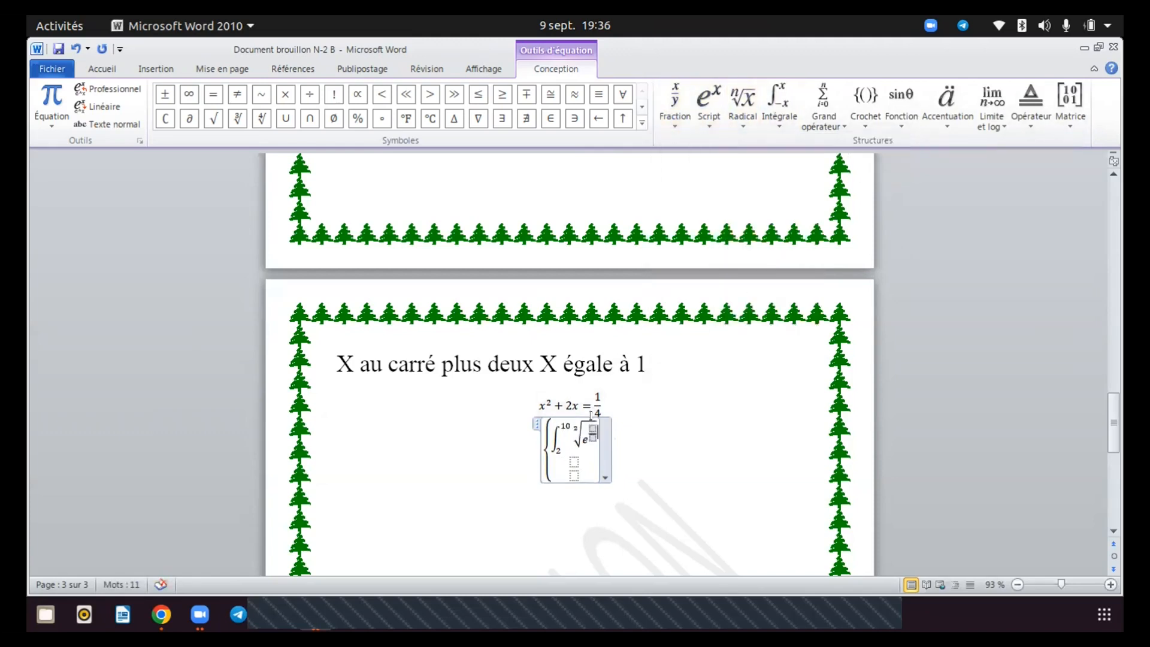
{"action": "type", "text": "2x"}
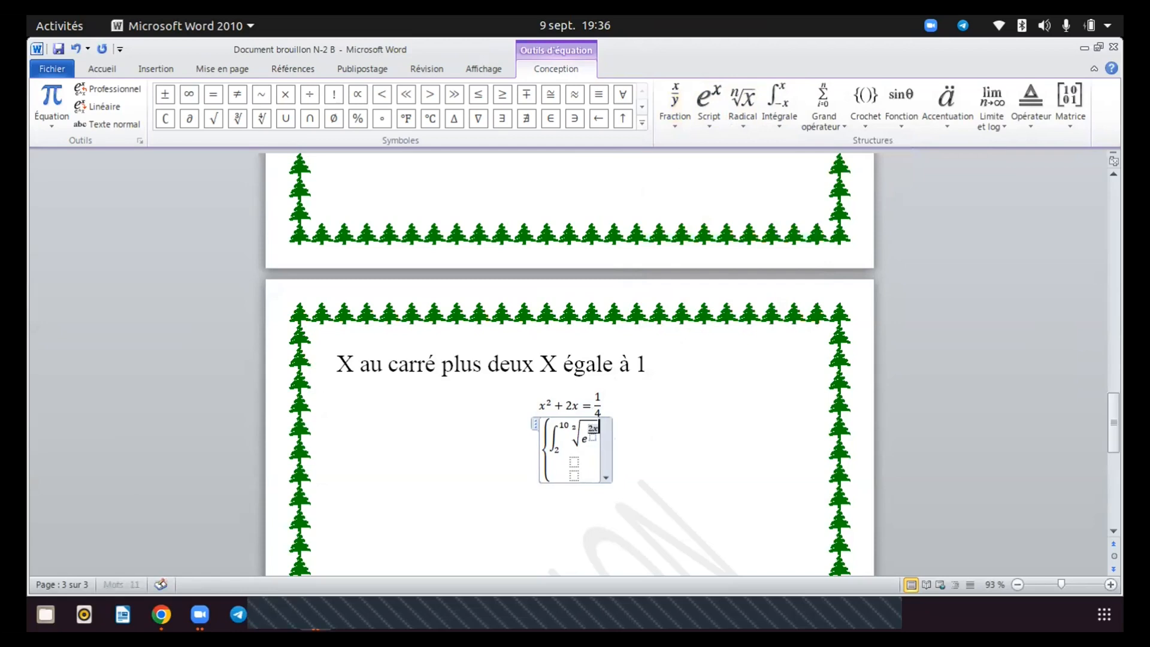
{"action": "type", "text": "4"}
{"action": "key", "text": "Right"}
{"action": "key", "text": "Right"}
{"action": "key", "text": "Right"}
{"action": "key", "text": "Right"}
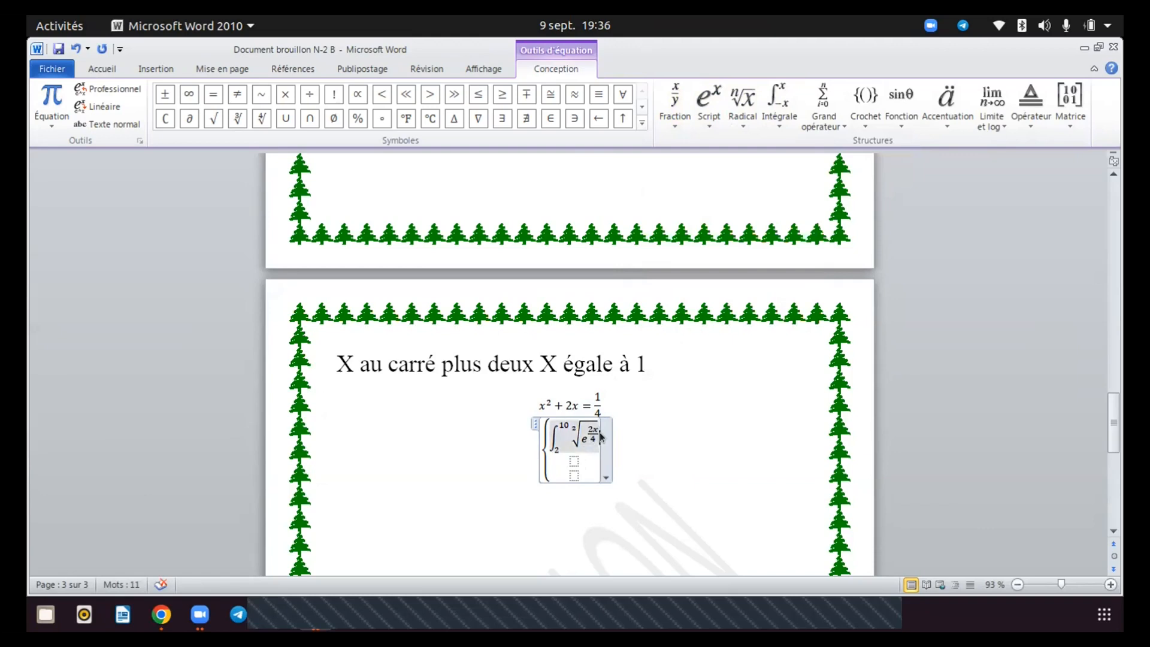
{"action": "type", "text": "+"}
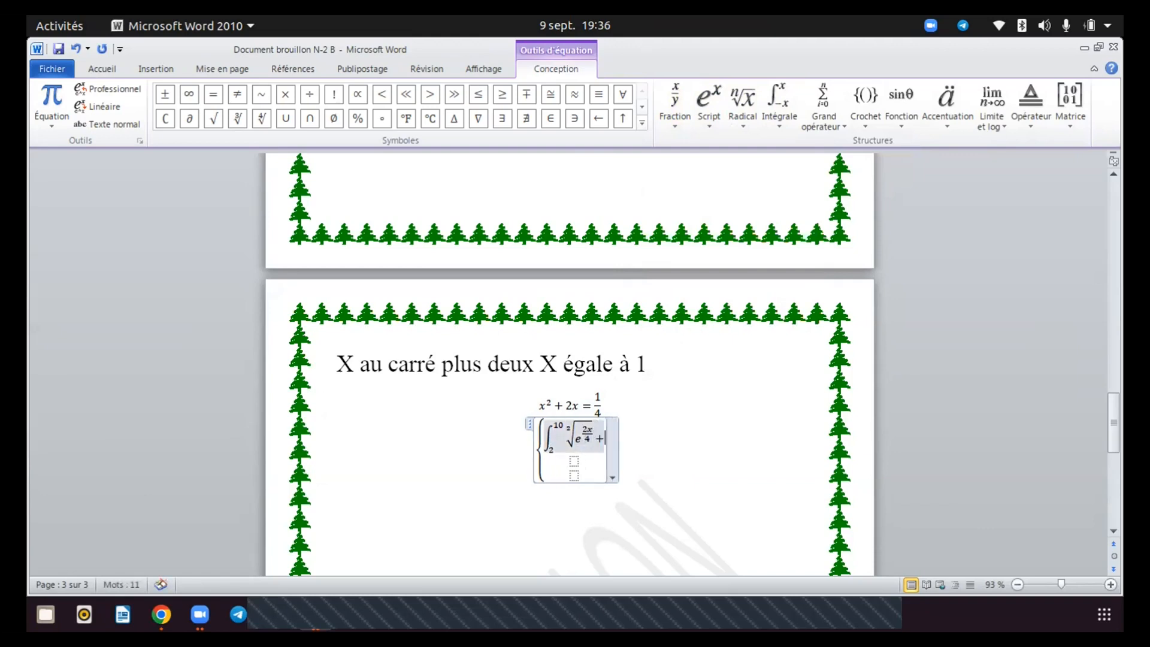